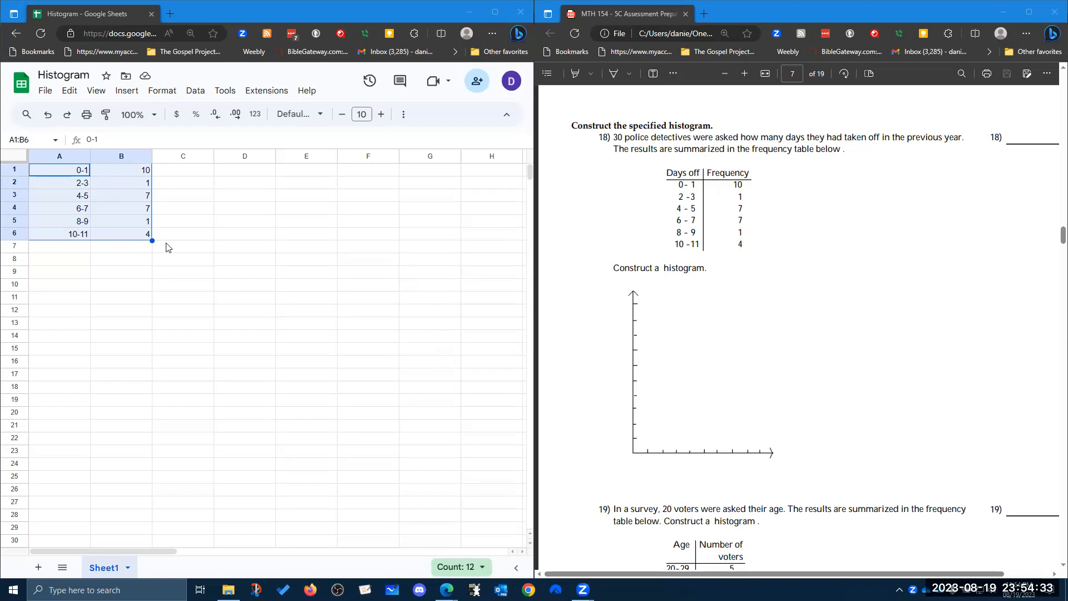
Insert a chart from the selected frequency table and change its type to a column chart.
left_click(128, 92)
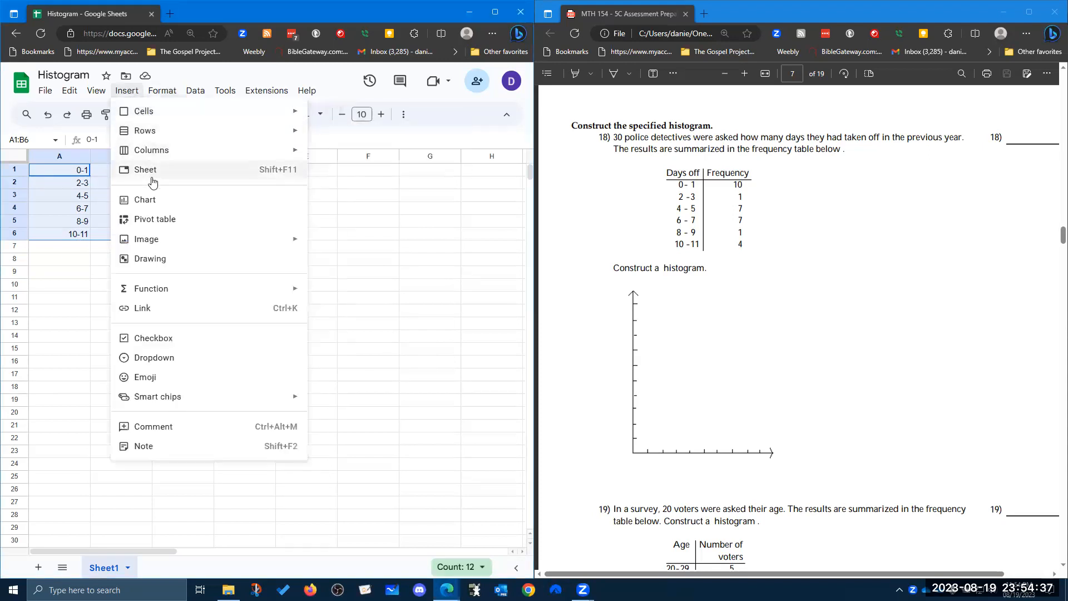
left_click(151, 201)
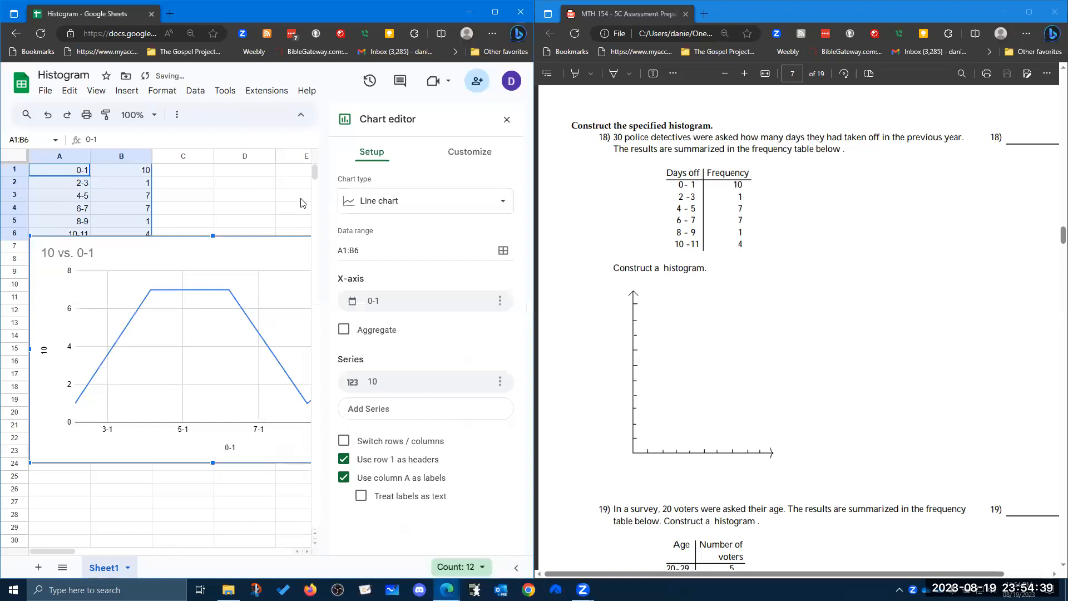
left_click(443, 207)
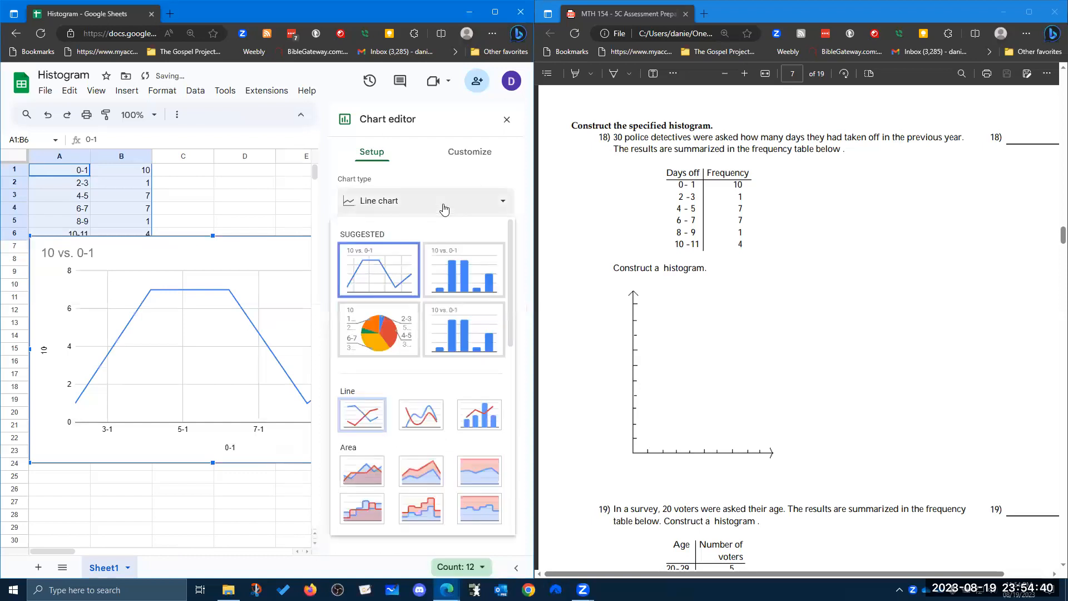
left_click(478, 279)
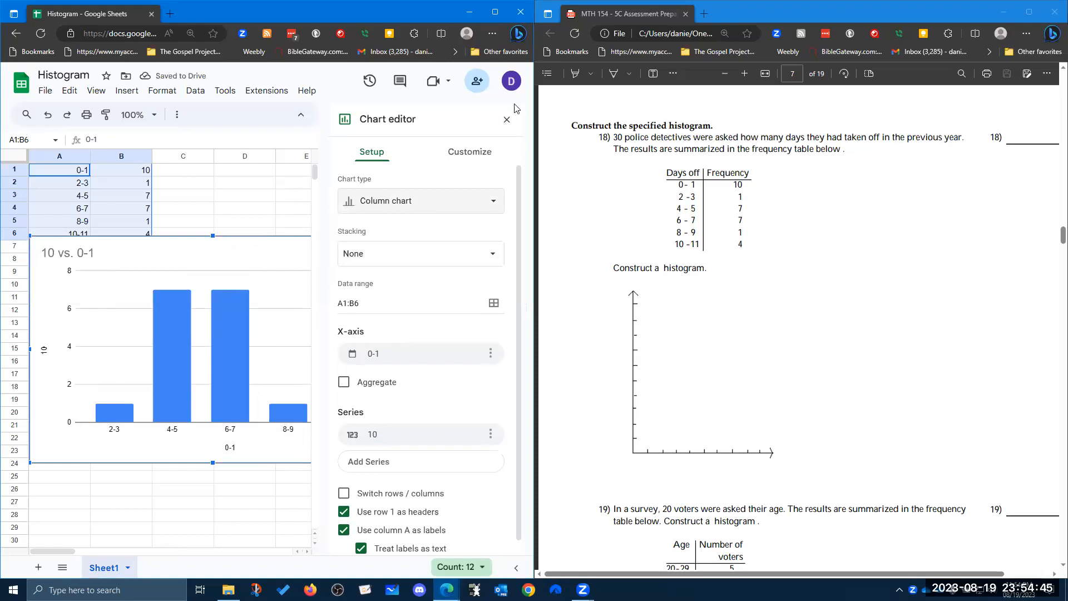
Move the chart up beside the frequency data.
left_click(495, 12)
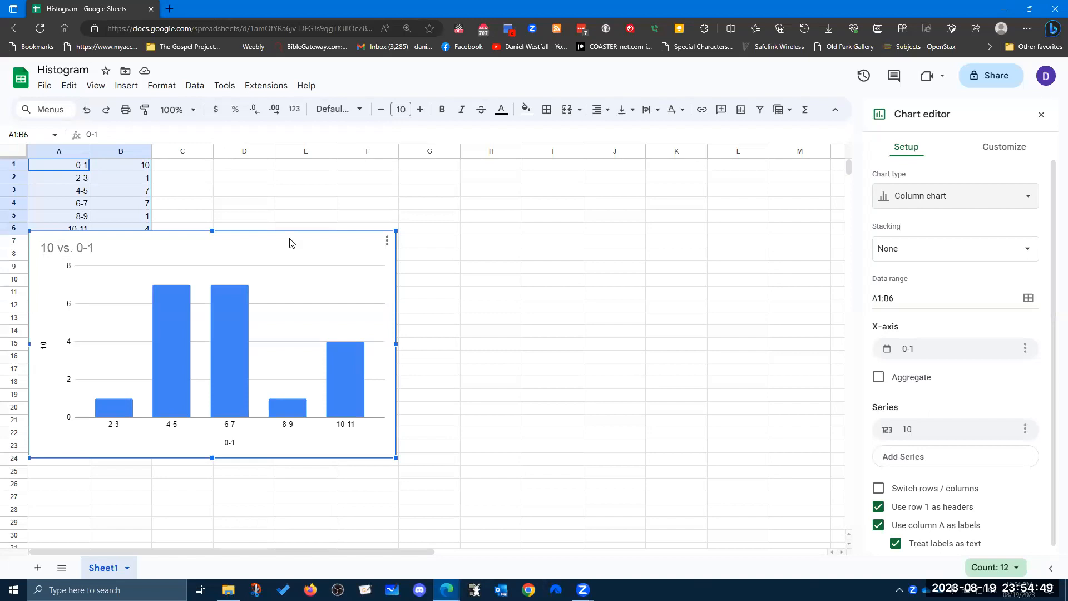
left_click_drag(279, 238, 404, 208)
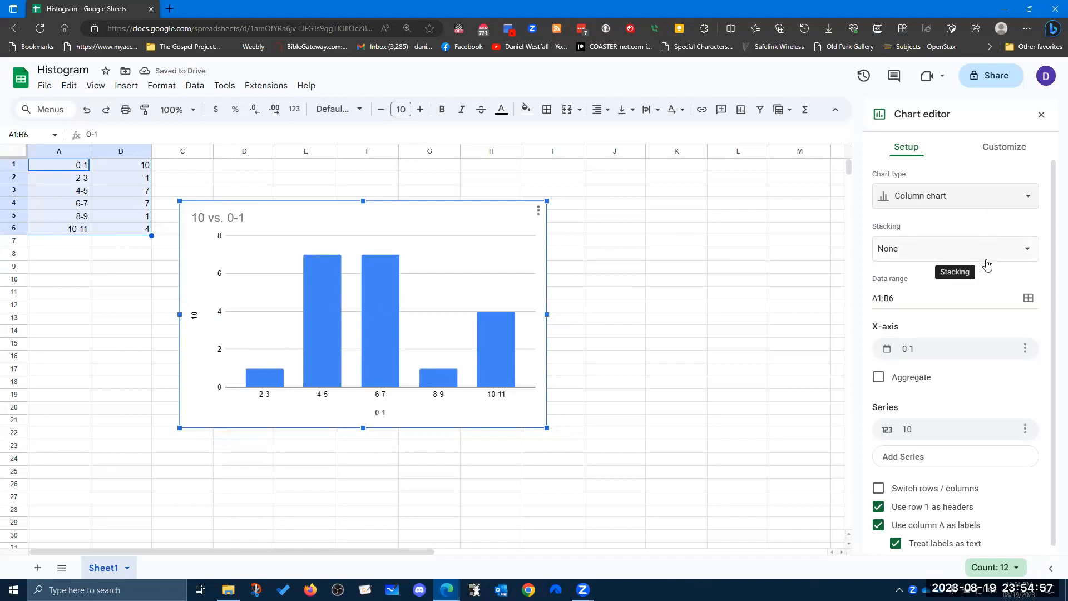
Switch rows and columns, using column A as headers and not row 1 as labels.
scroll(986, 264, "down", 1)
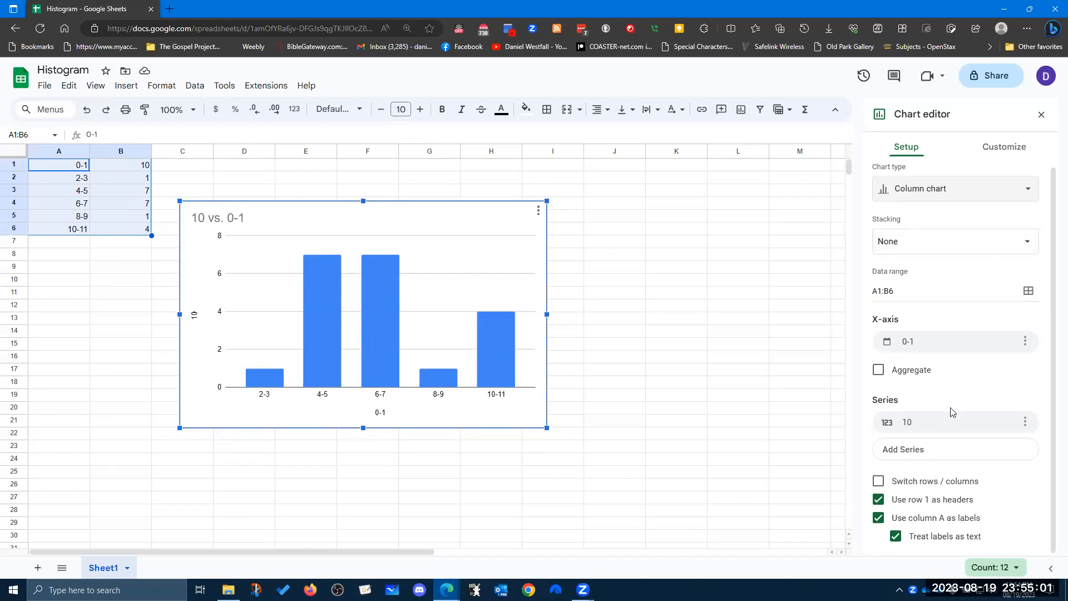
left_click(879, 481)
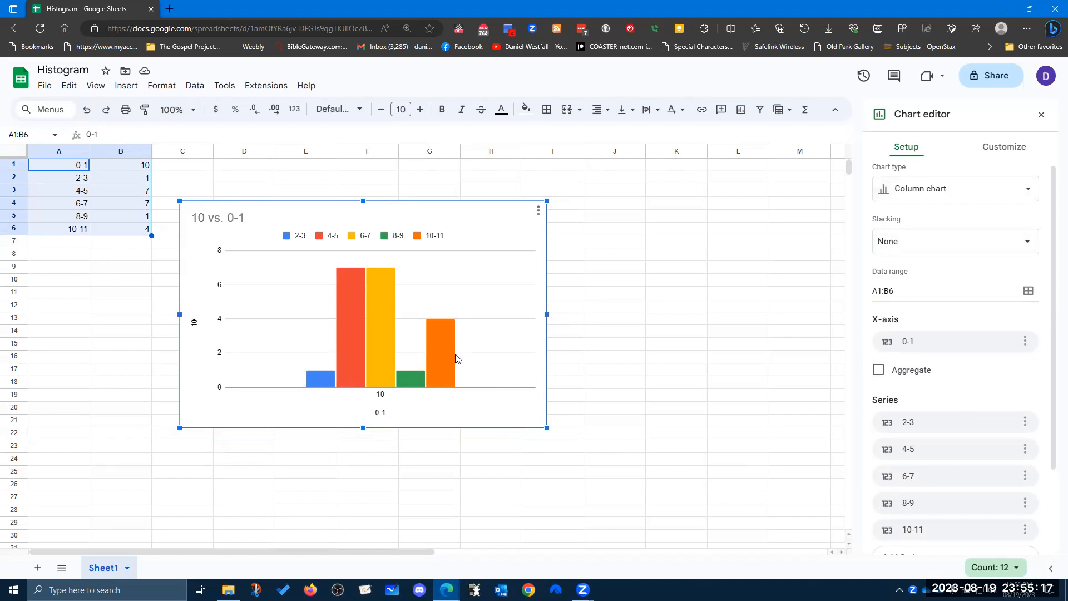
scroll(991, 406, "down", 2)
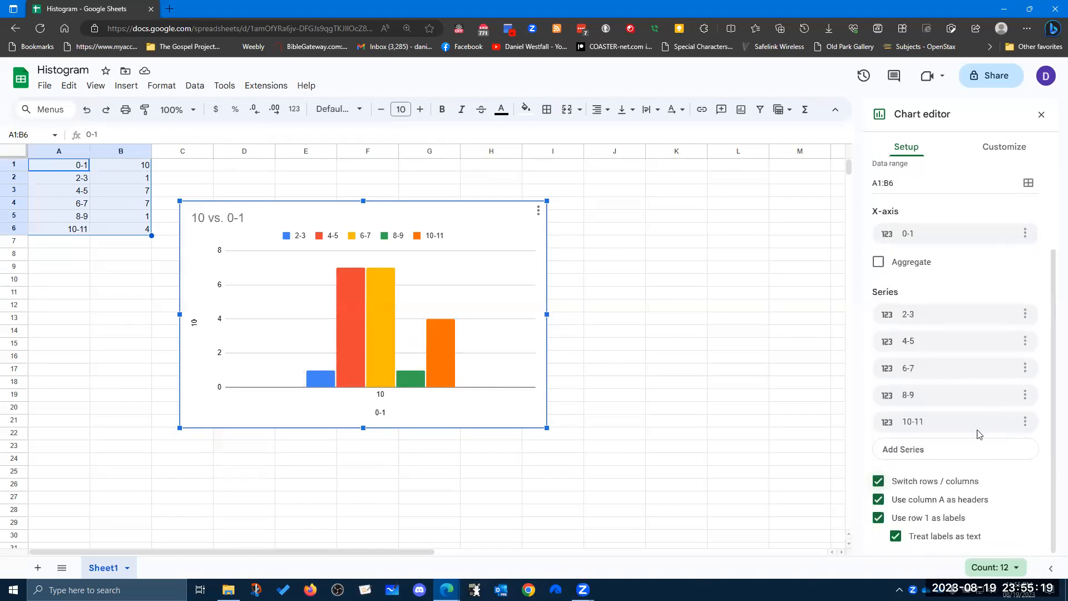
left_click(878, 501)
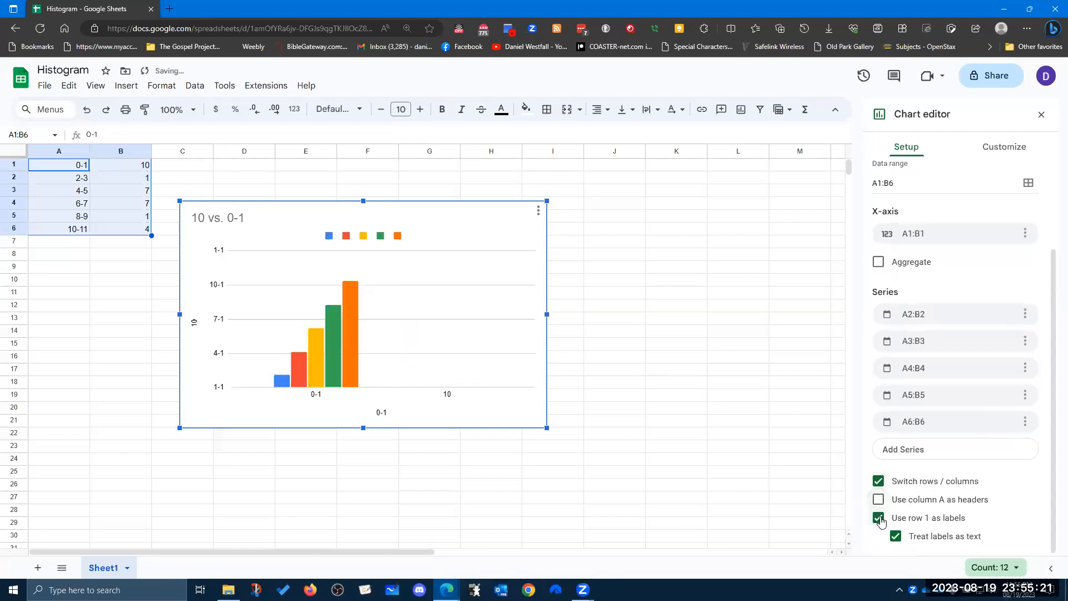
left_click(879, 519)
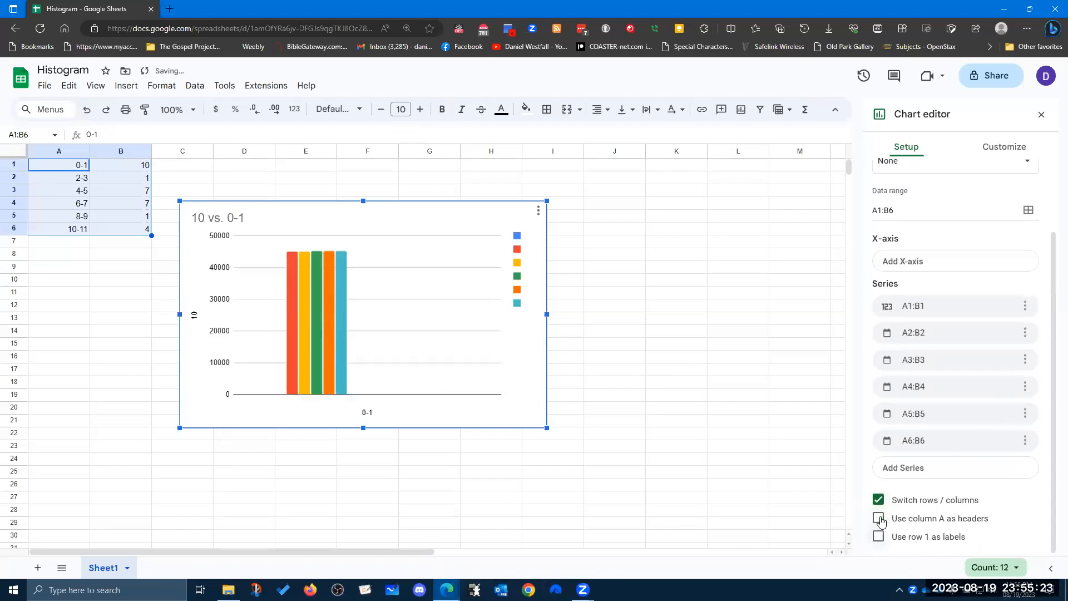
left_click(879, 518)
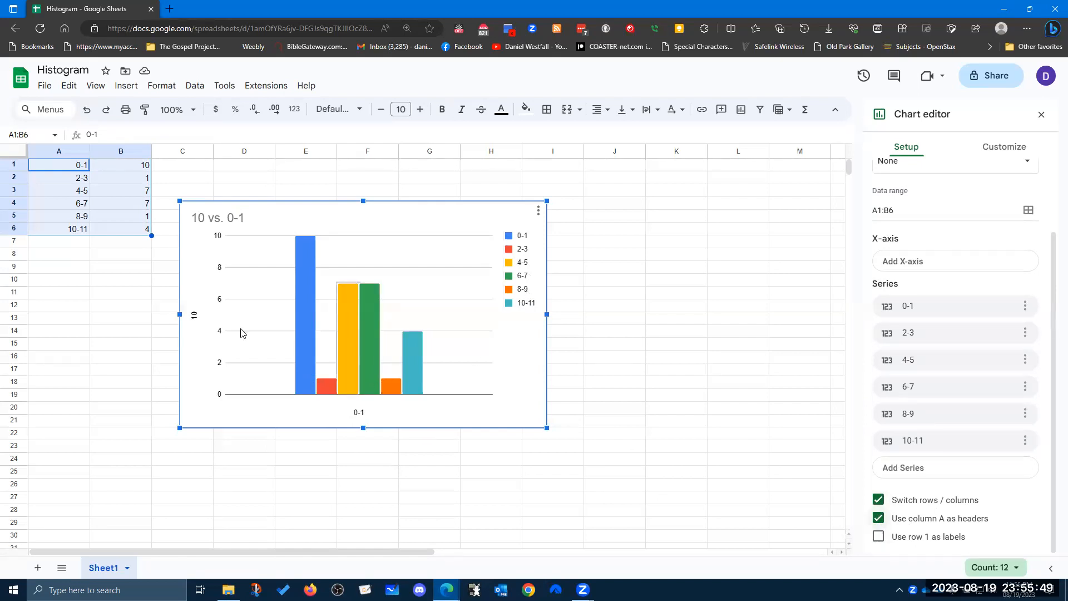
Set the vertical axis title to Frequency.
left_click(194, 315)
double_click(922, 300)
type("Freq")
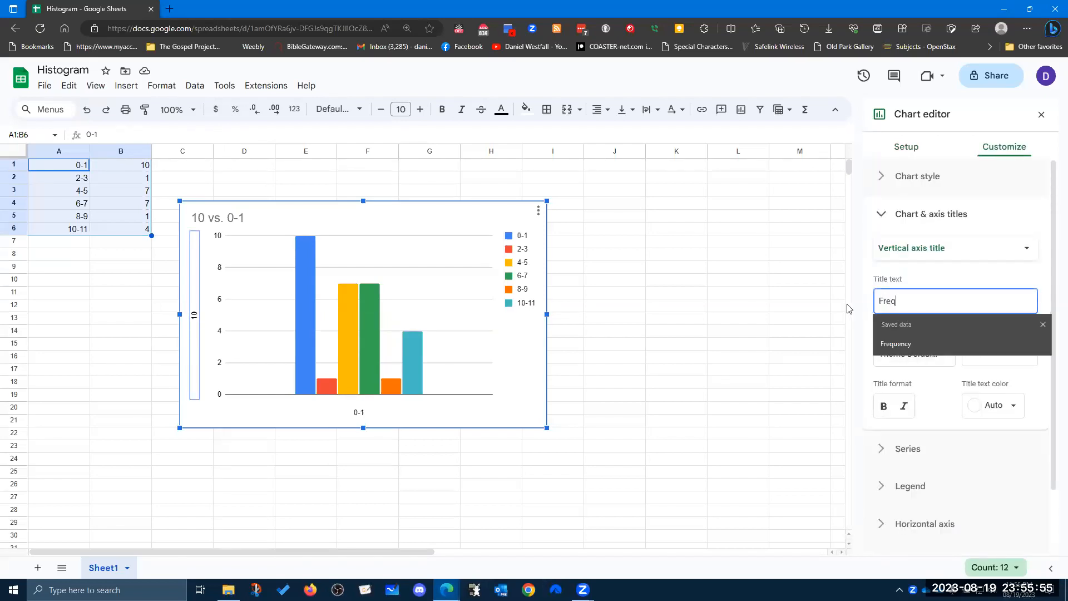
type("uency")
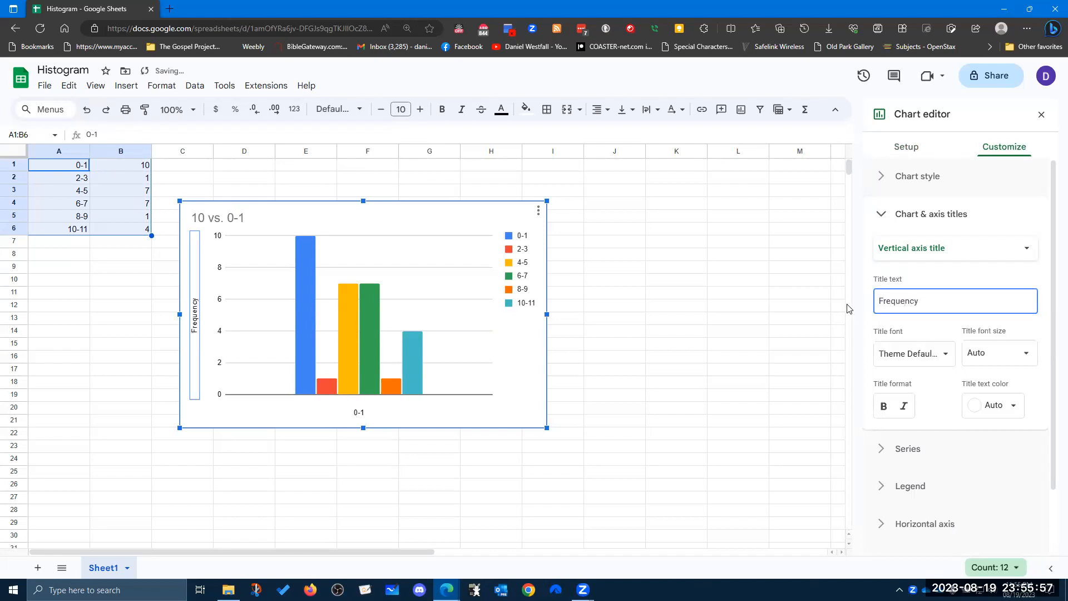
Set the horizontal axis title to Number of Days Off.
left_click(366, 412)
left_click(365, 411)
type("Number of Days Off")
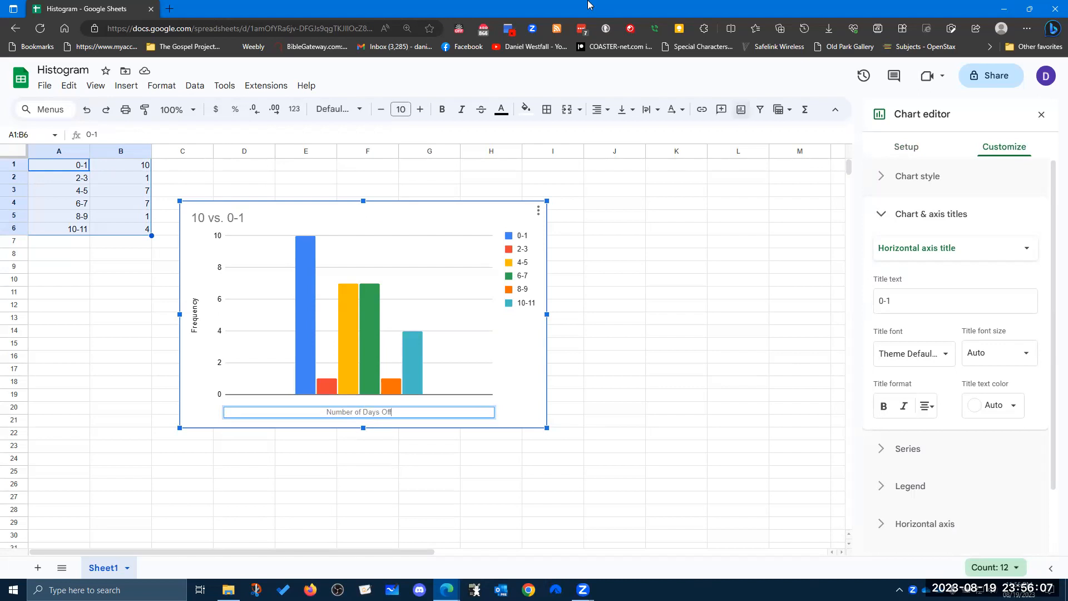
Shorten the horizontal axis title to Days Off.
key("super+Left")
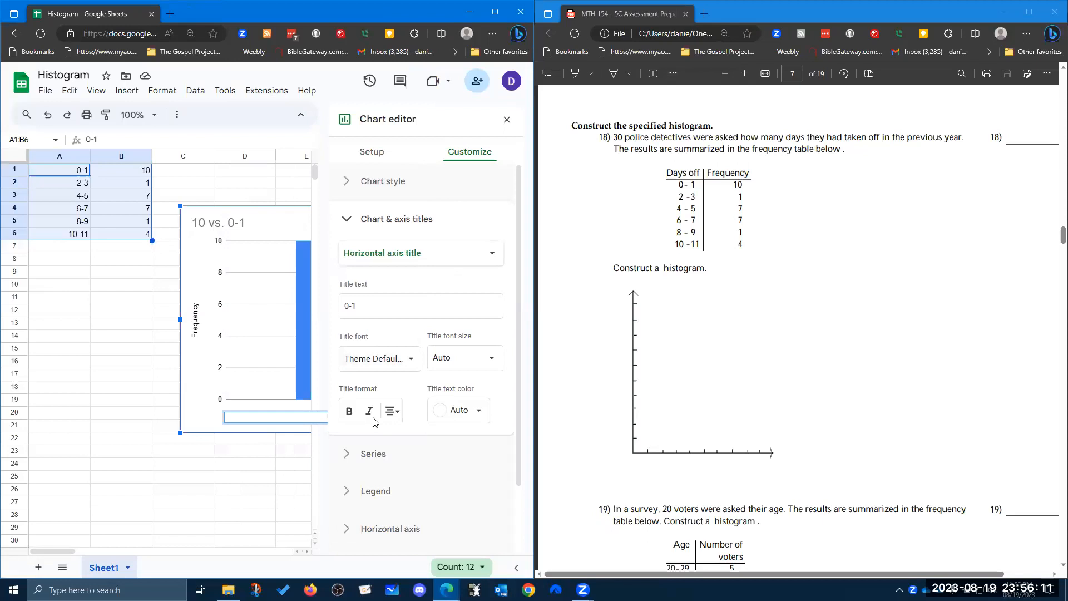
left_click(507, 119)
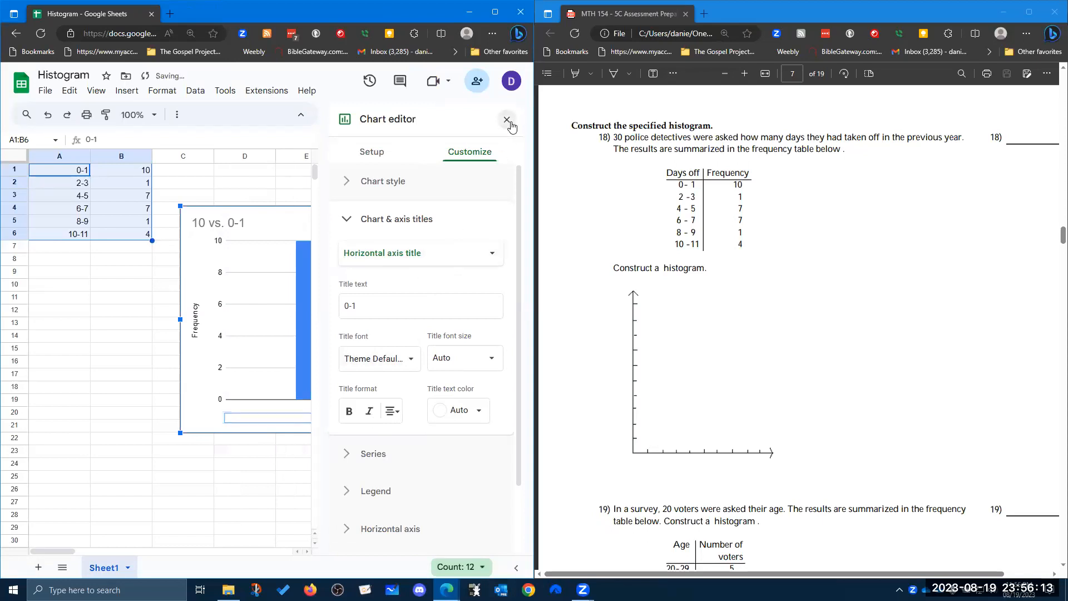
left_click(367, 420)
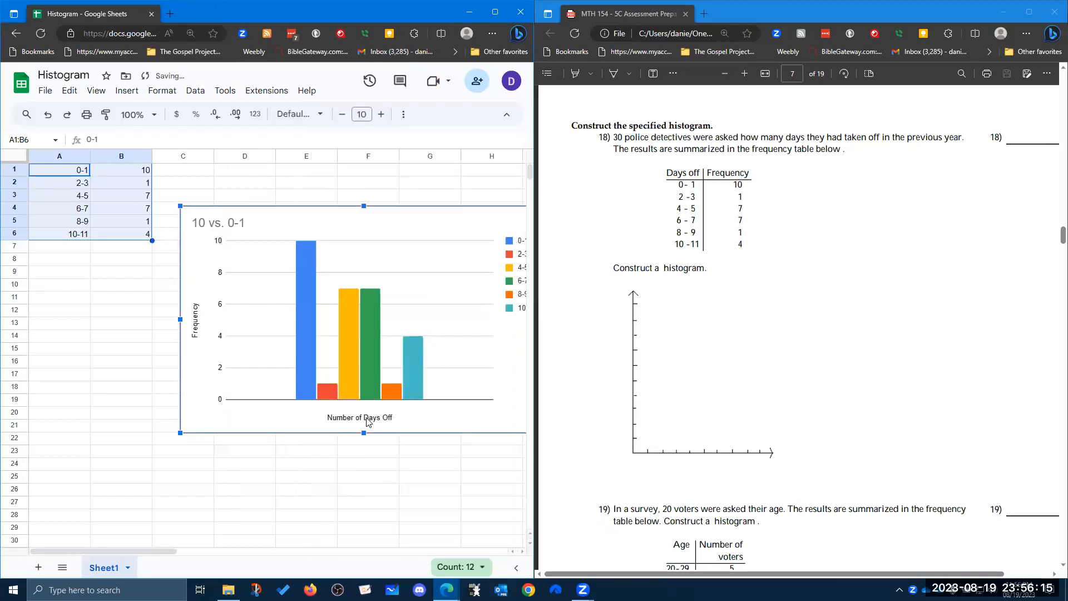
double_click(367, 420)
left_click(301, 416)
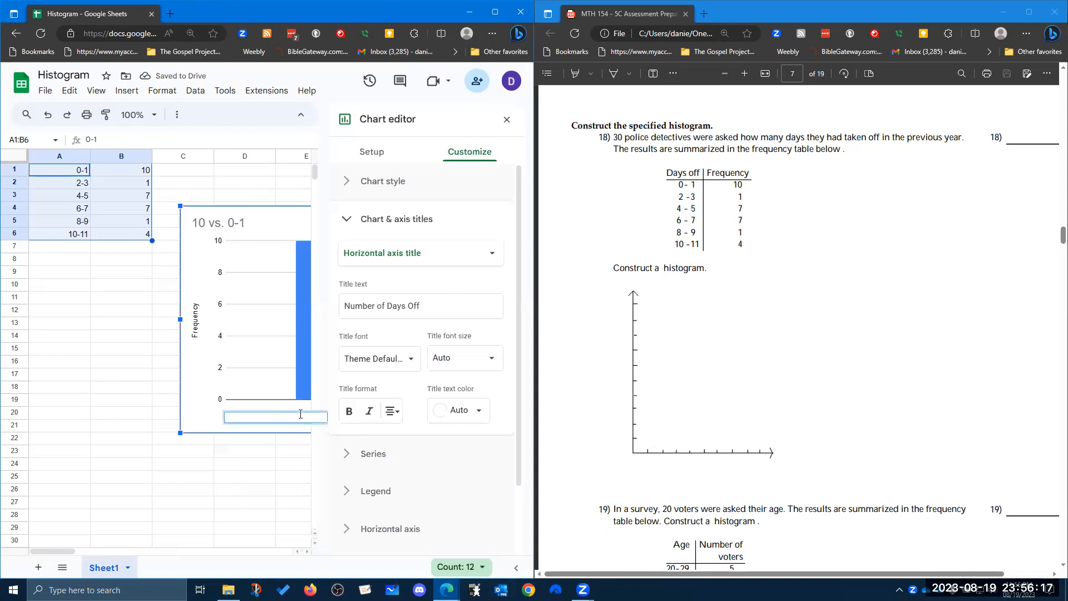
left_click_drag(386, 306, 288, 313)
key("BackSpace")
Move the chart just below the data table.
left_click(166, 338)
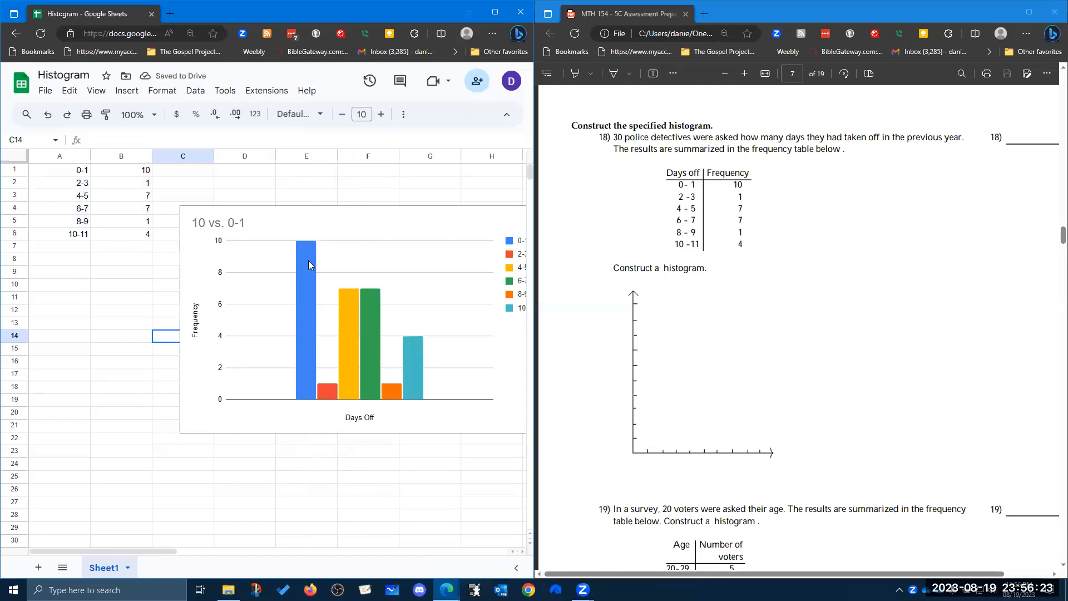
left_click(219, 295)
left_click_drag(410, 220, 326, 267)
left_click_drag(248, 287, 259, 267)
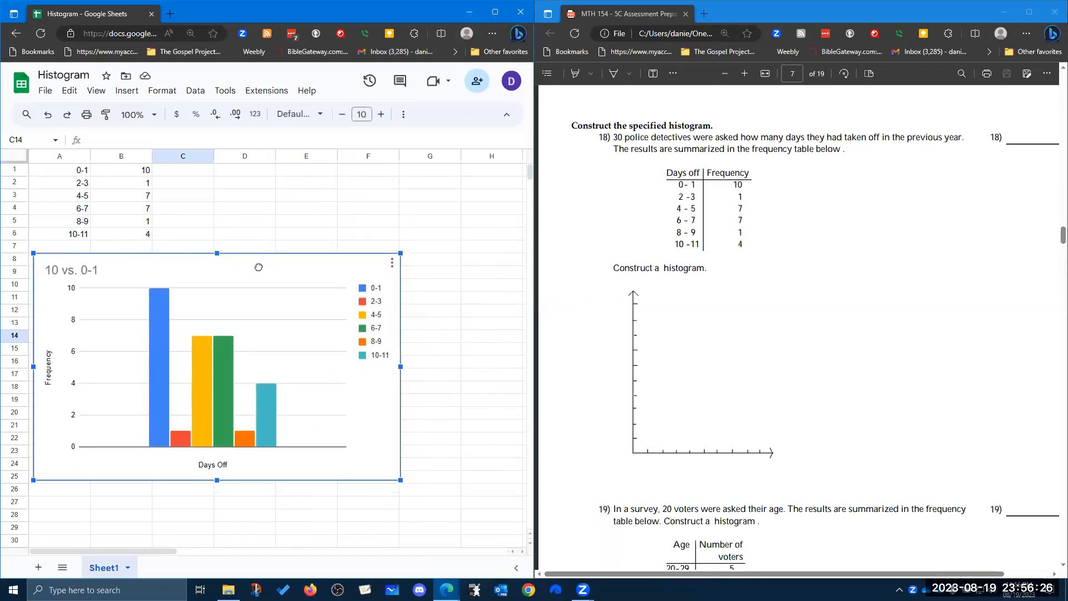
Set the chart title to Example 18 (Histogram).
double_click(88, 271)
left_click(88, 271)
type("Exa")
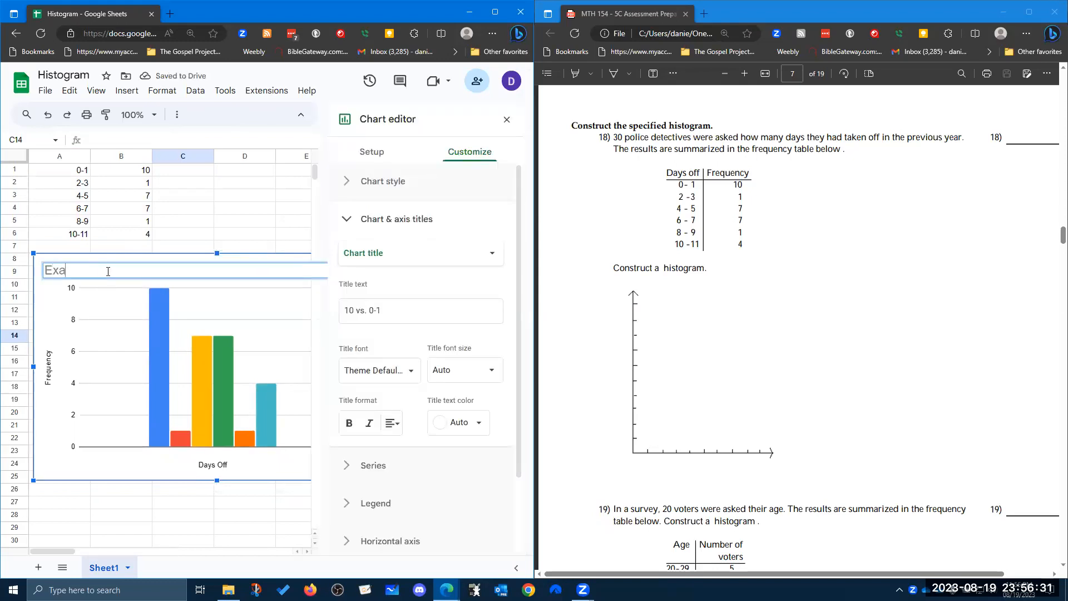
type("mple 17")
type(" (Histogram)")
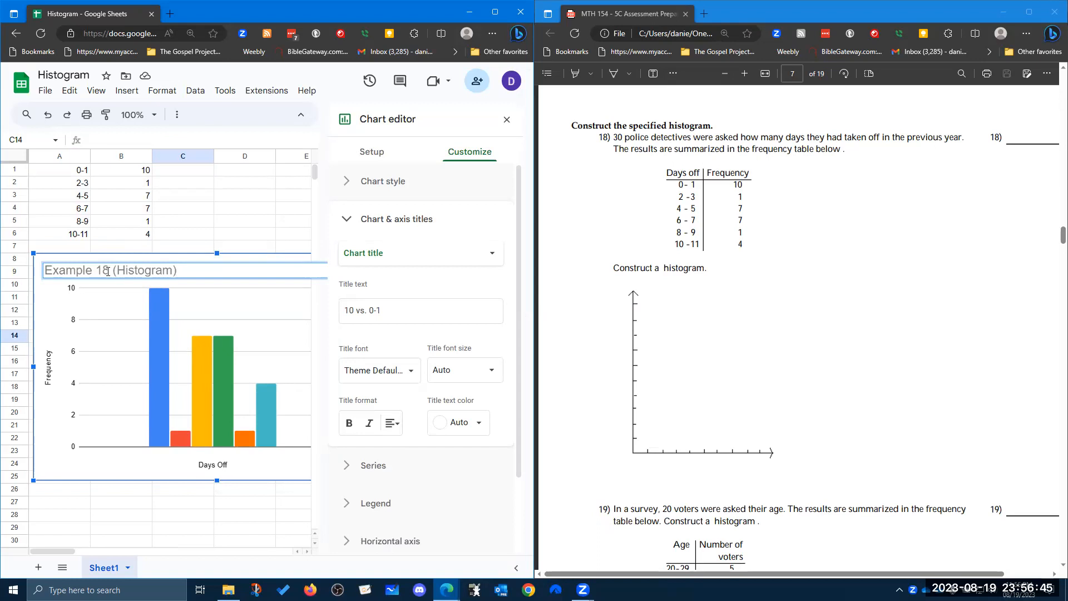
left_click(243, 227)
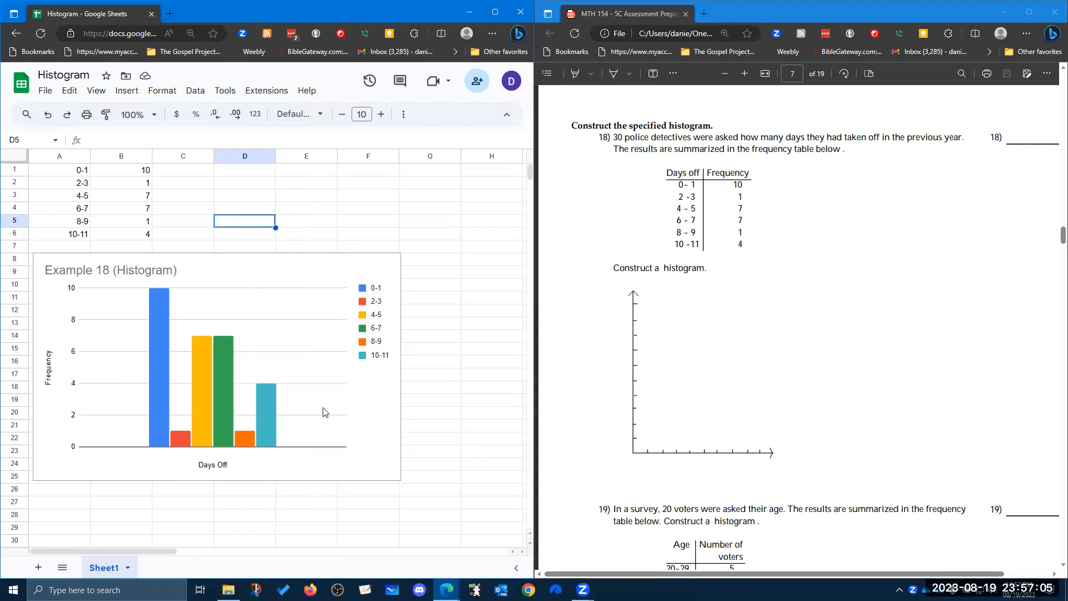
Add a new sheet and rename the first sheet to Example 18.
scroll(310, 445, "down", 1)
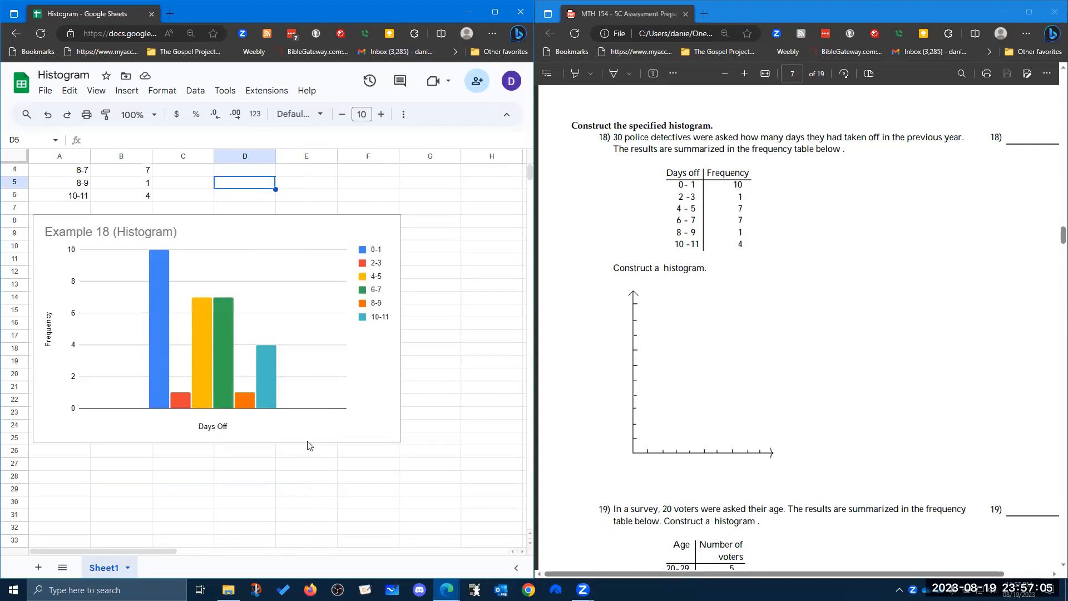
left_click(38, 568)
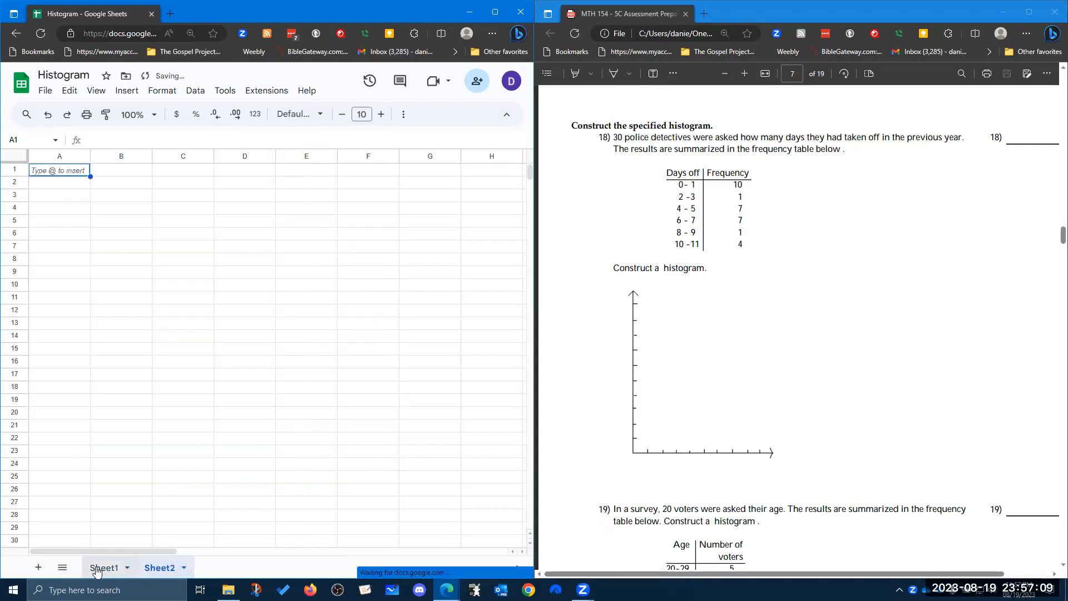
right_click(100, 569)
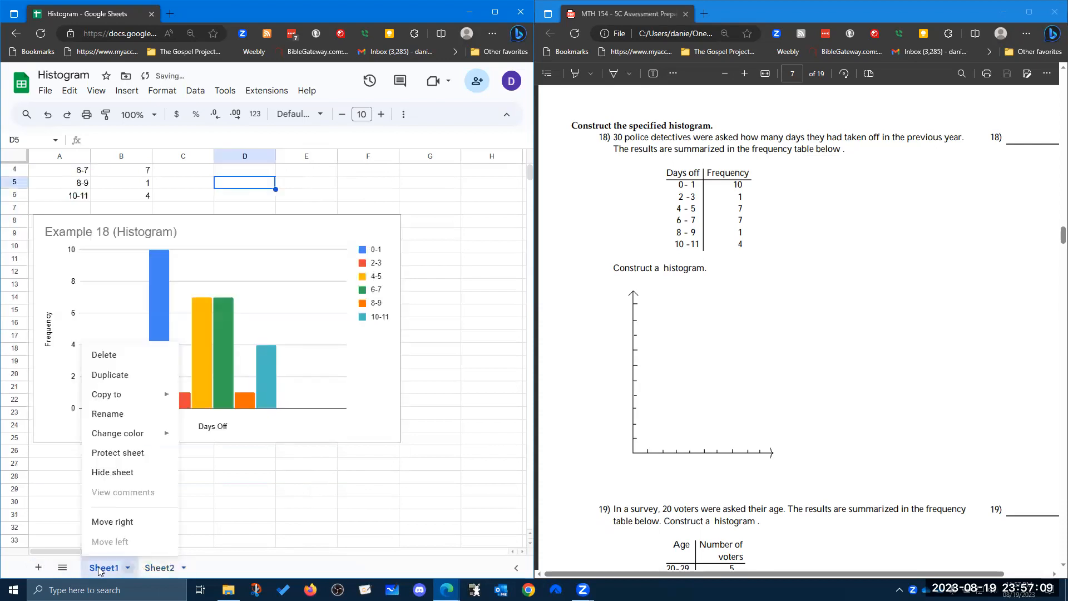
left_click(119, 414)
type("Exa")
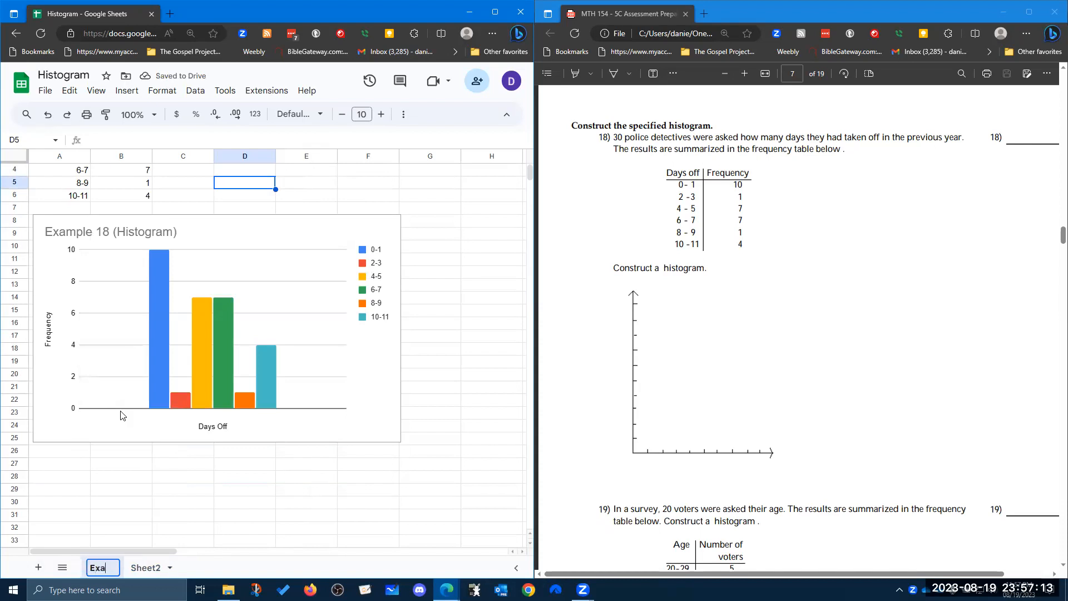
type("mple 18")
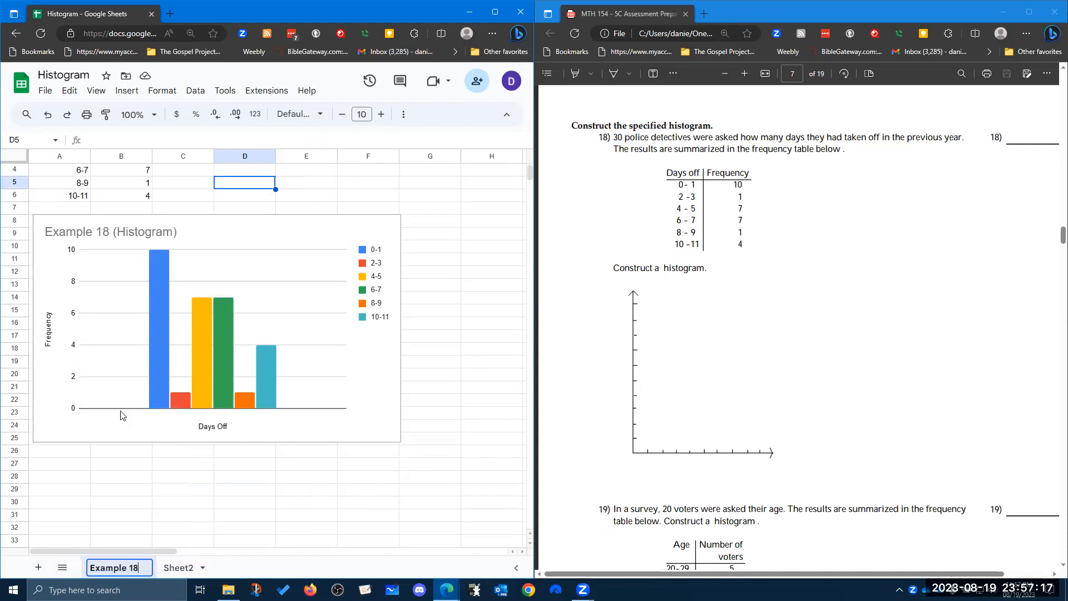
Rename the new sheet to Example 20.
scroll(810, 315, "down", 6)
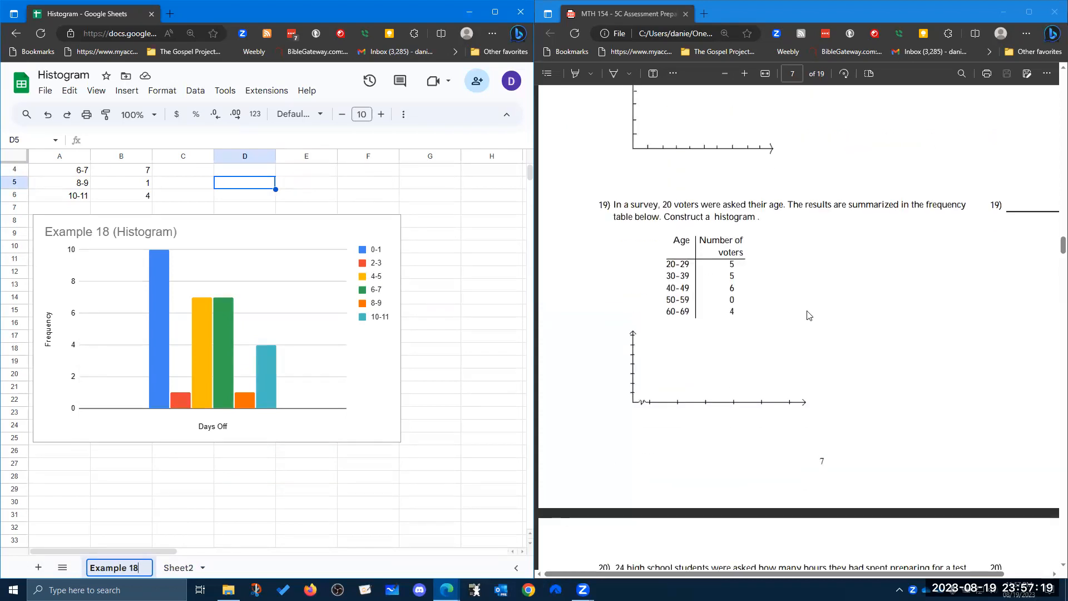
scroll(809, 316, "down", 4)
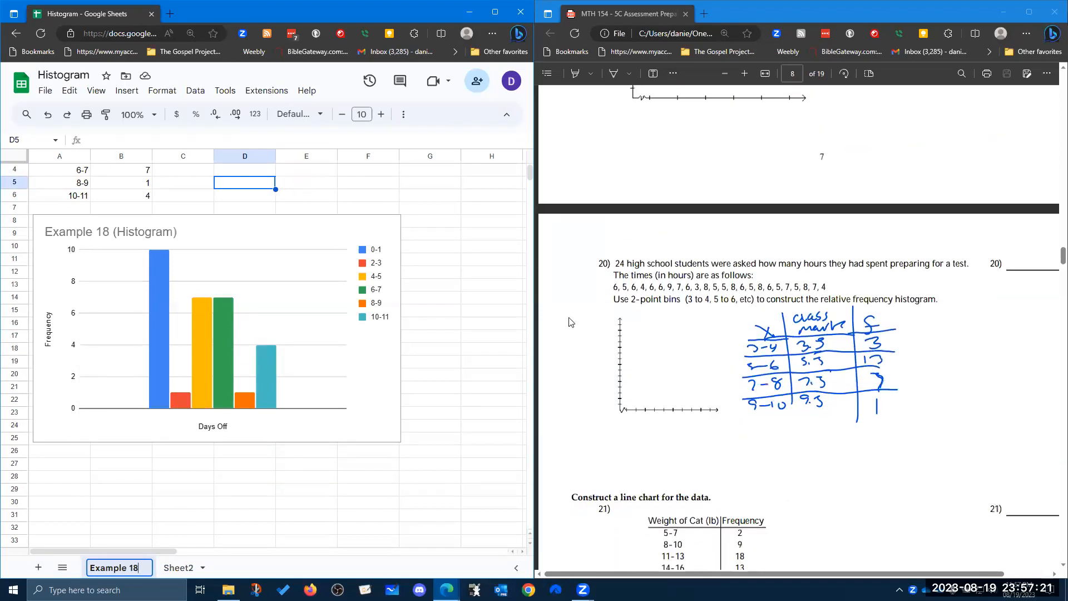
left_click(179, 574)
right_click(181, 572)
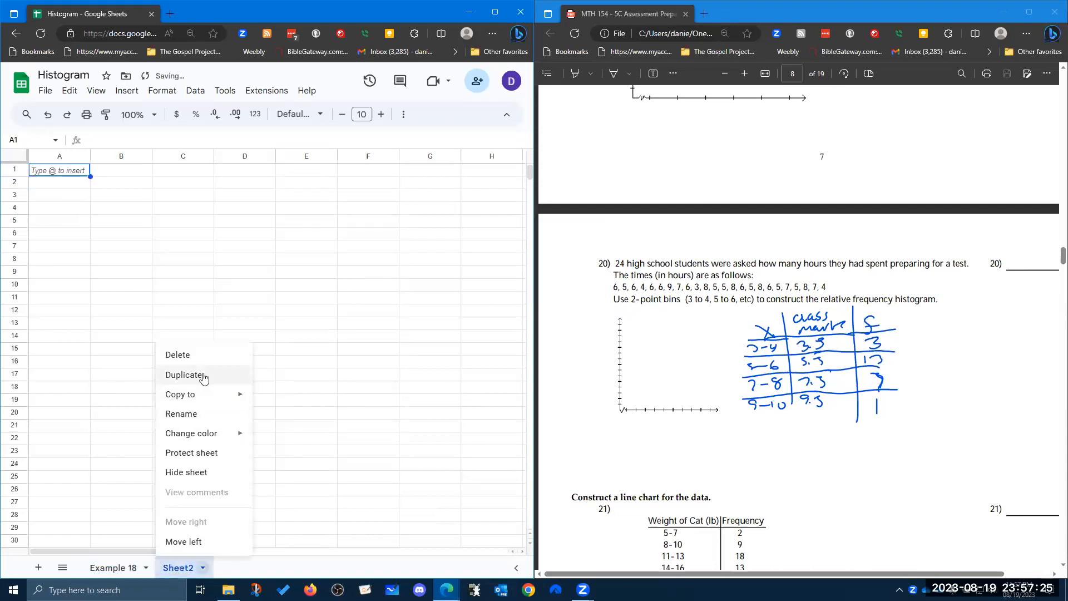
left_click(202, 414)
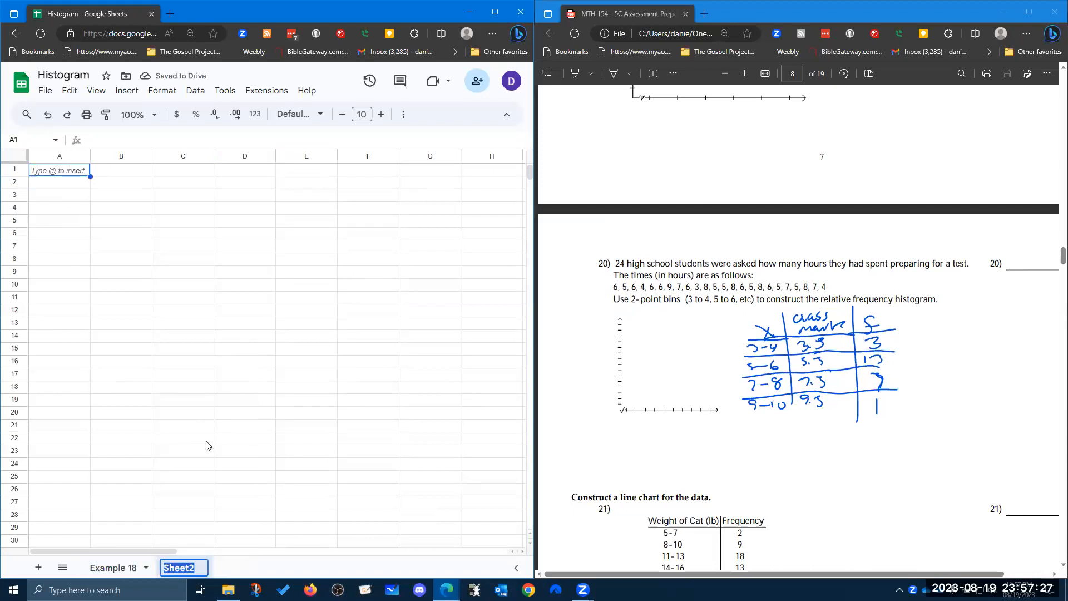
type("Example ")
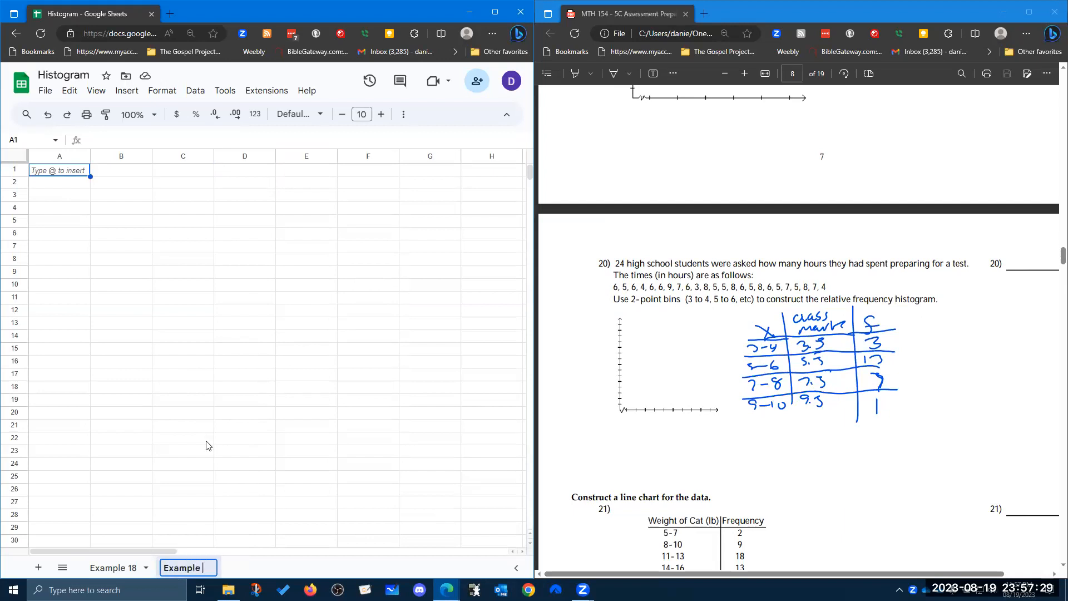
type("20")
key("Return")
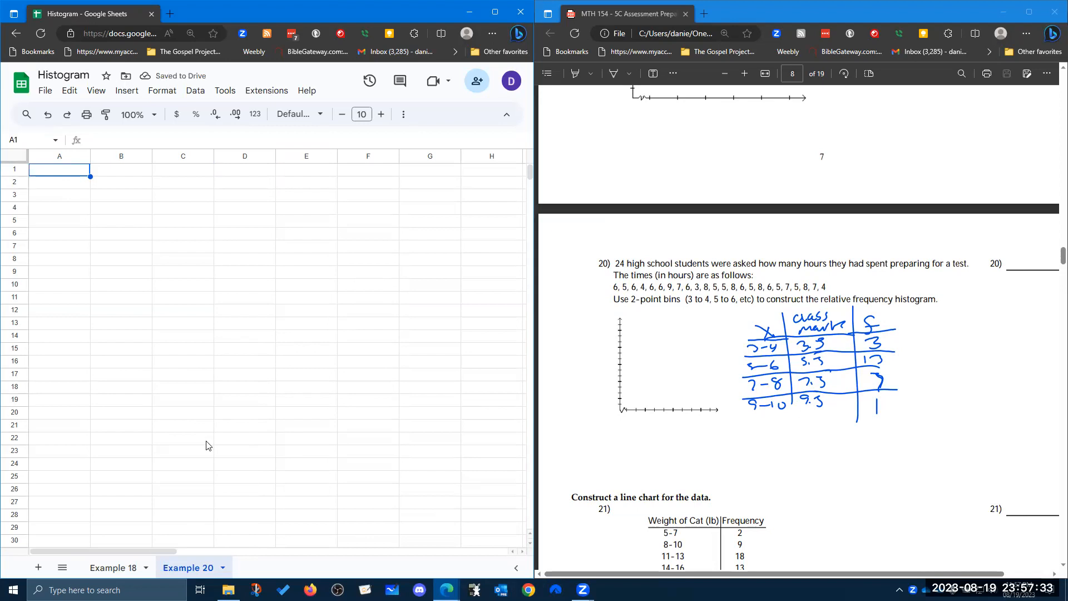
Enter the class bins 3-4, 5-6, 7-8 and 9-10 in the first column of the Example 20 sheet.
type("3-4")
key("Return")
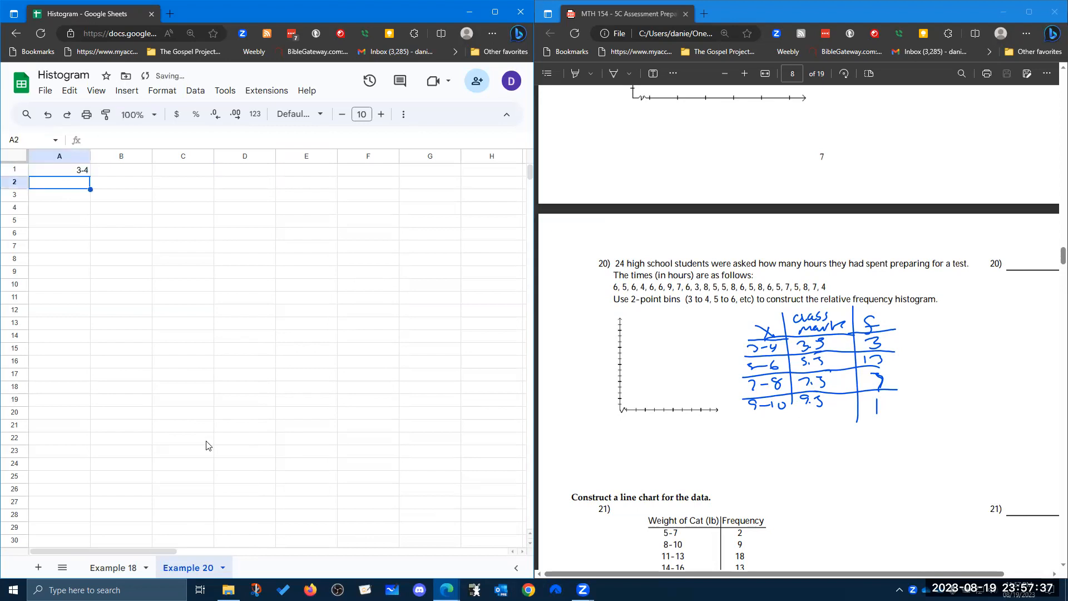
type("5-6")
key("Return")
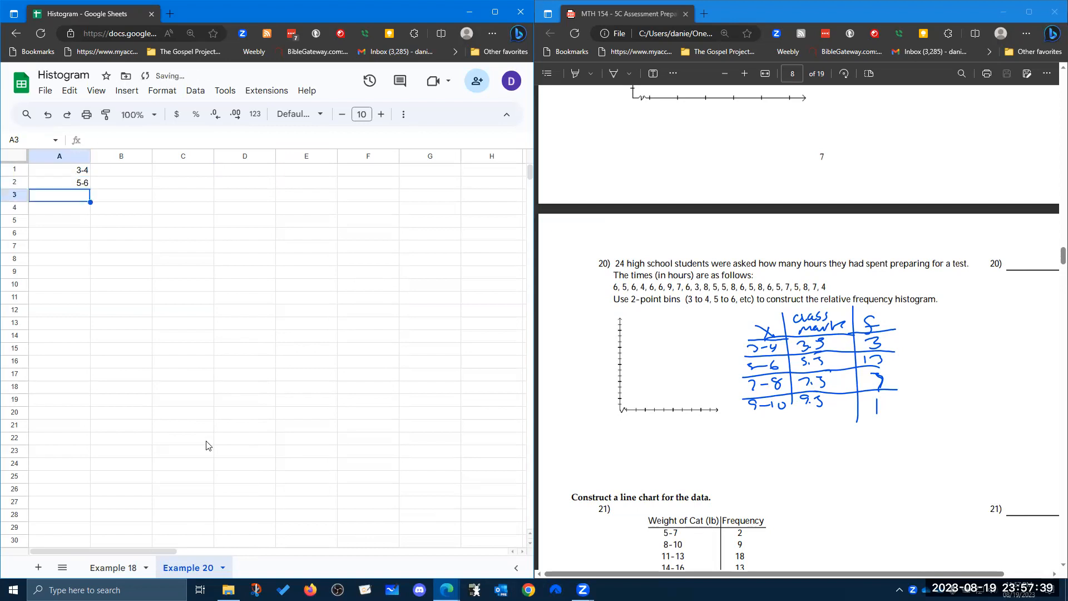
type("7-8")
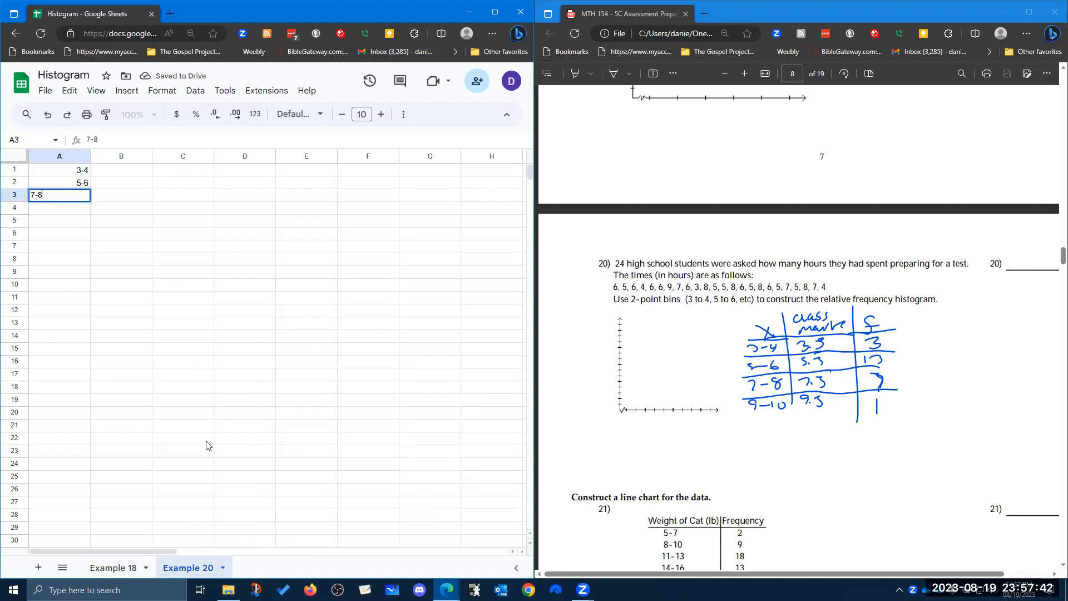
key("Return")
type("9")
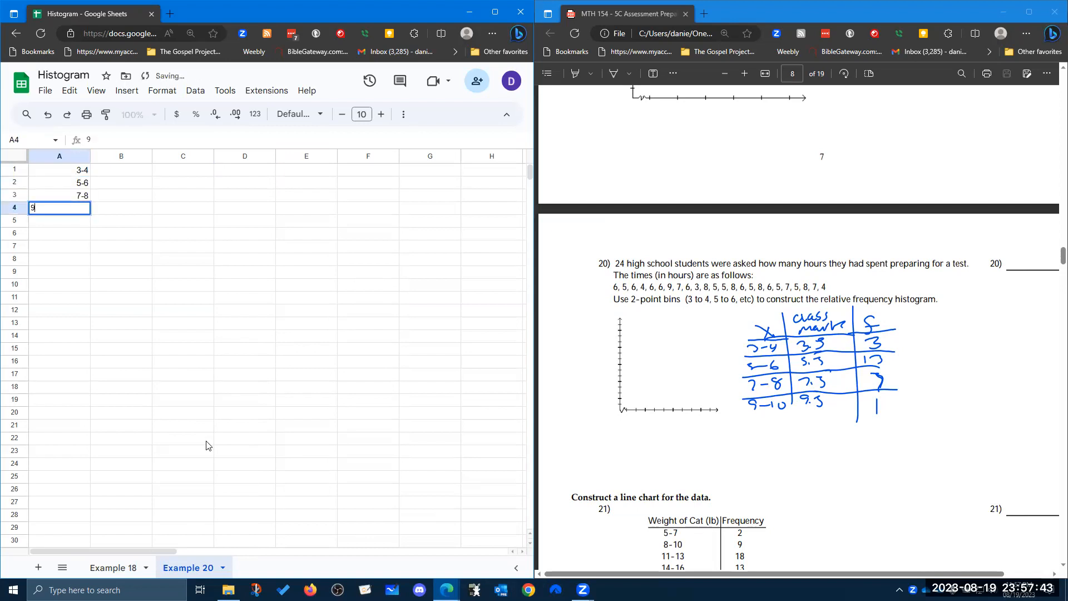
type("-10")
key("Tab")
Enter the frequencies 3, 13, 7 and 1 beside the bins in the second column.
key("Up")
key("Up")
key("Up")
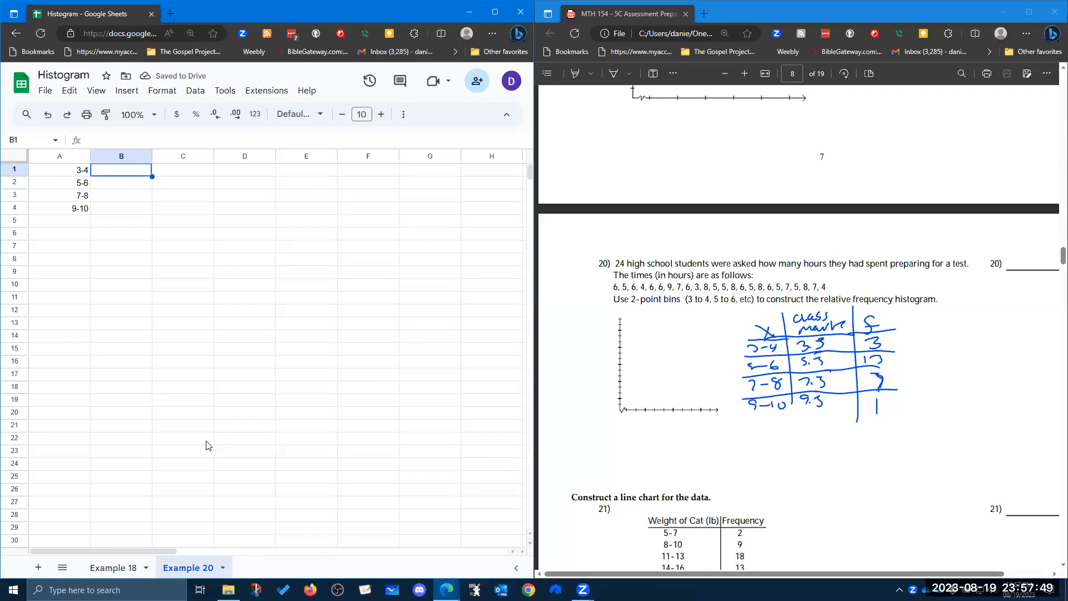
type("3")
key("Return")
type("13")
key("Return")
type("7")
key("Return")
type("1")
key("Return")
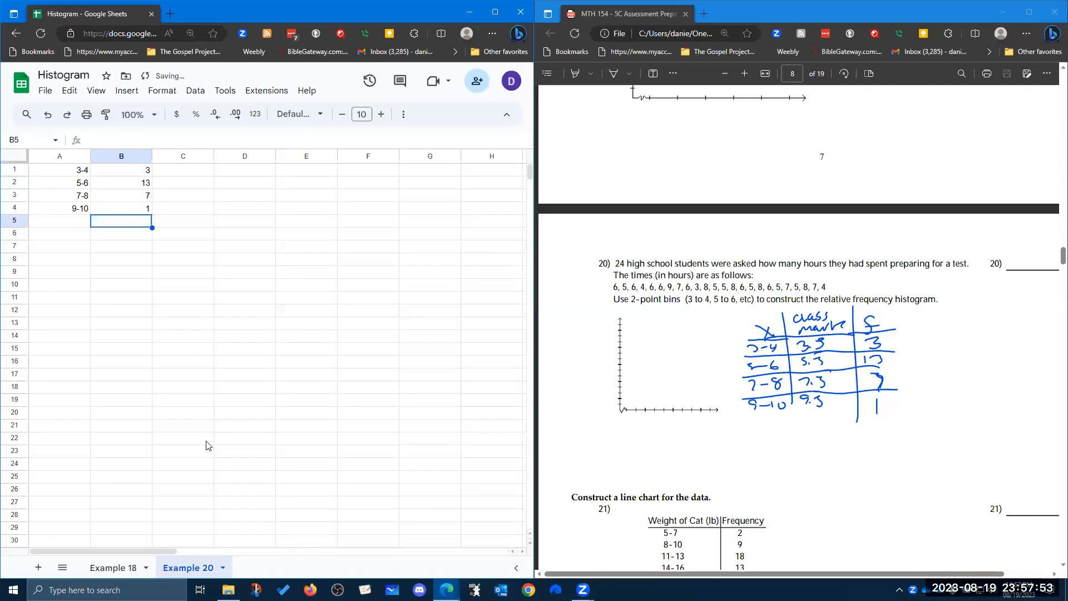
Select the bin and frequency table and insert a chart, setting its type to column chart.
left_click(78, 169)
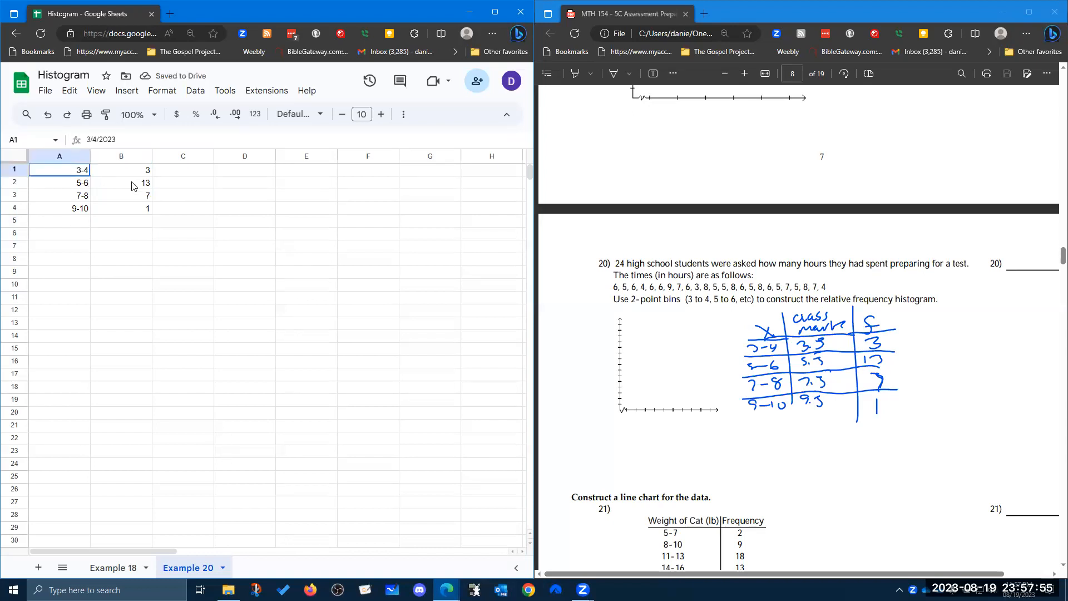
left_click_drag(107, 181, 148, 209)
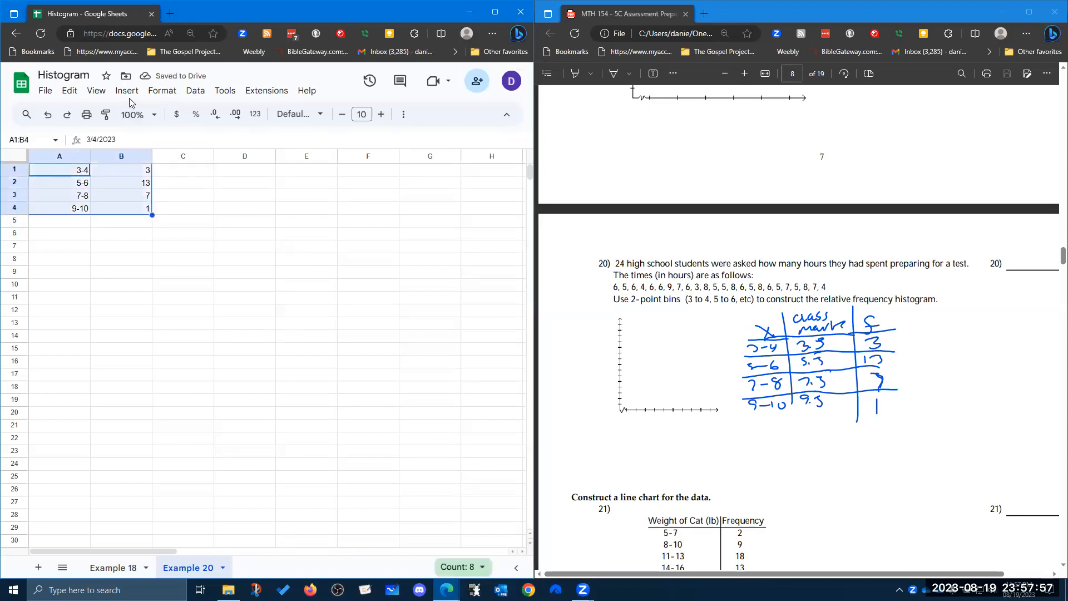
left_click(127, 91)
left_click(147, 199)
left_click(431, 209)
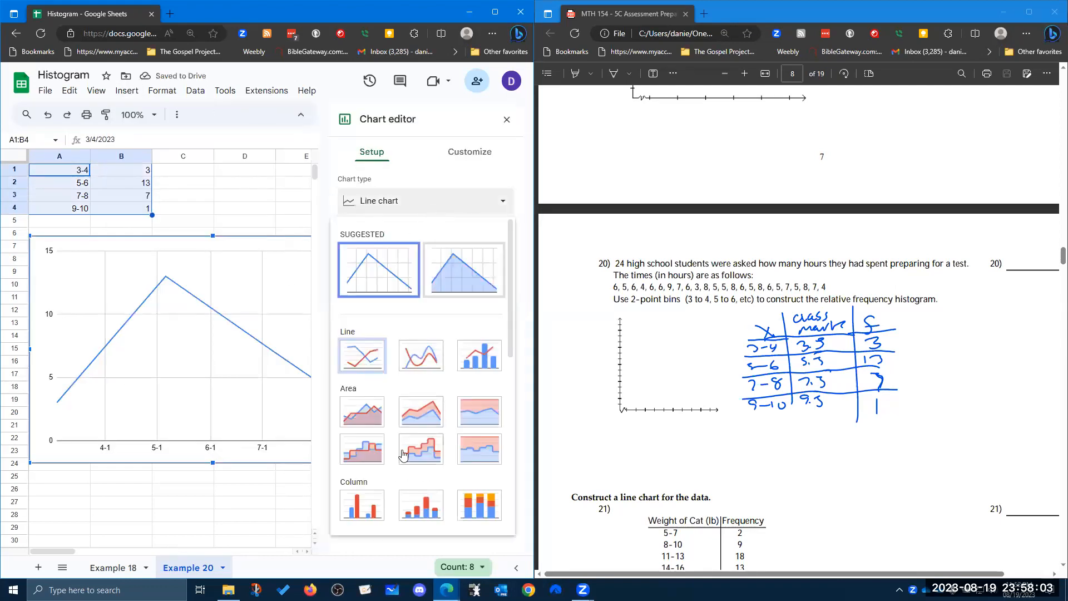
left_click(361, 503)
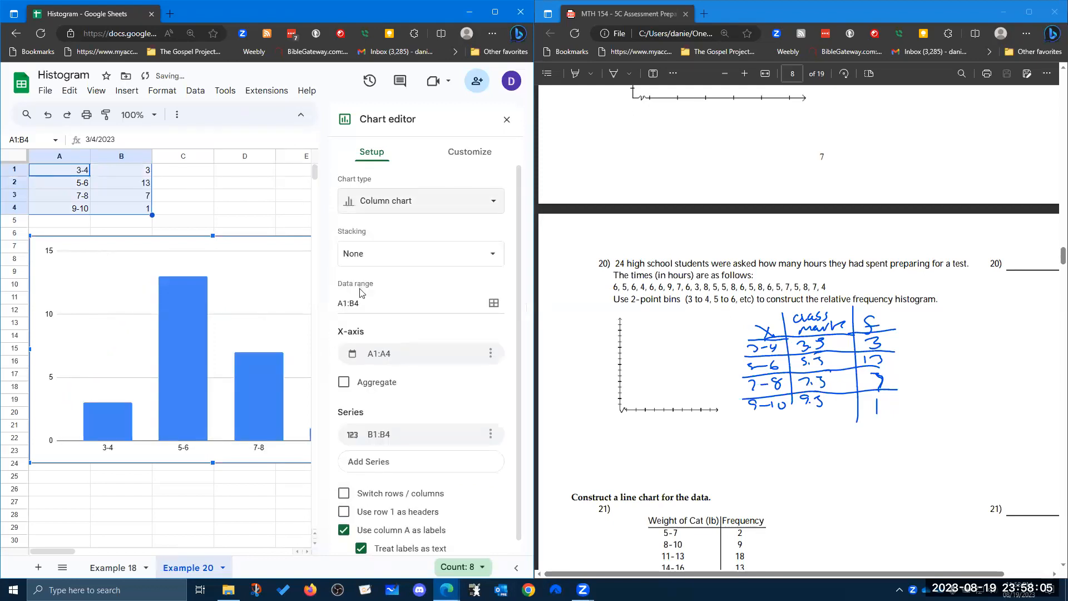
Switch rows and columns, use column A as headers, and stop using row 1 as labels.
scroll(402, 382, "down", 1)
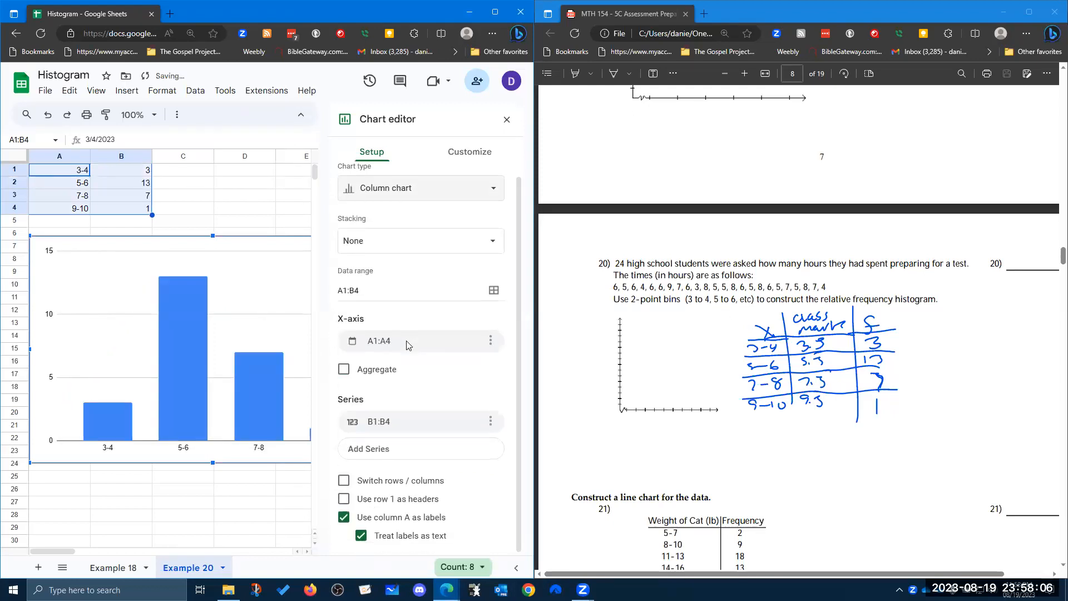
left_click(389, 481)
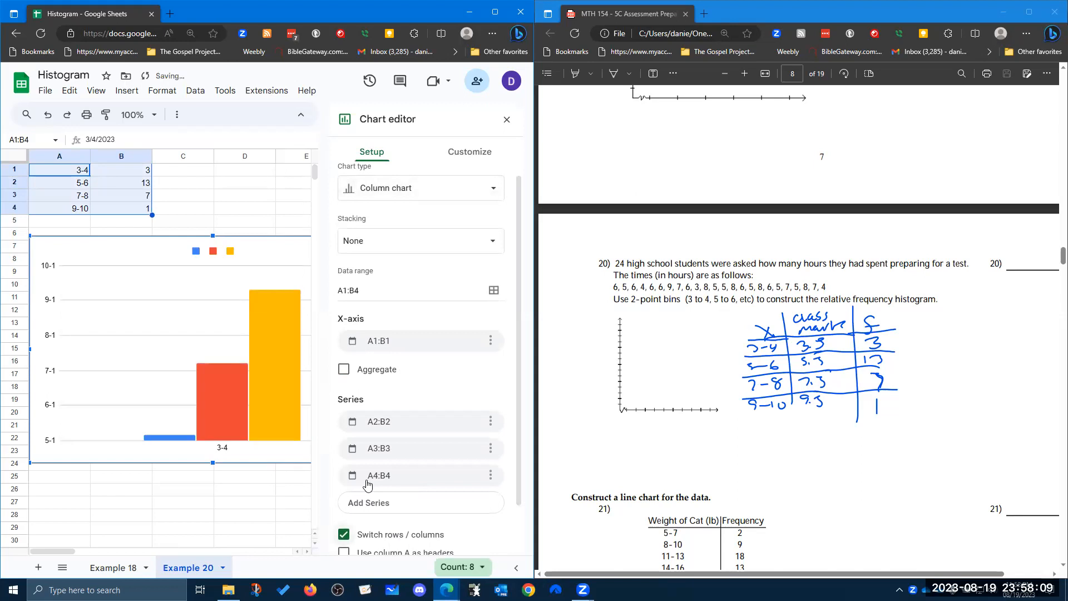
scroll(445, 483, "down", 2)
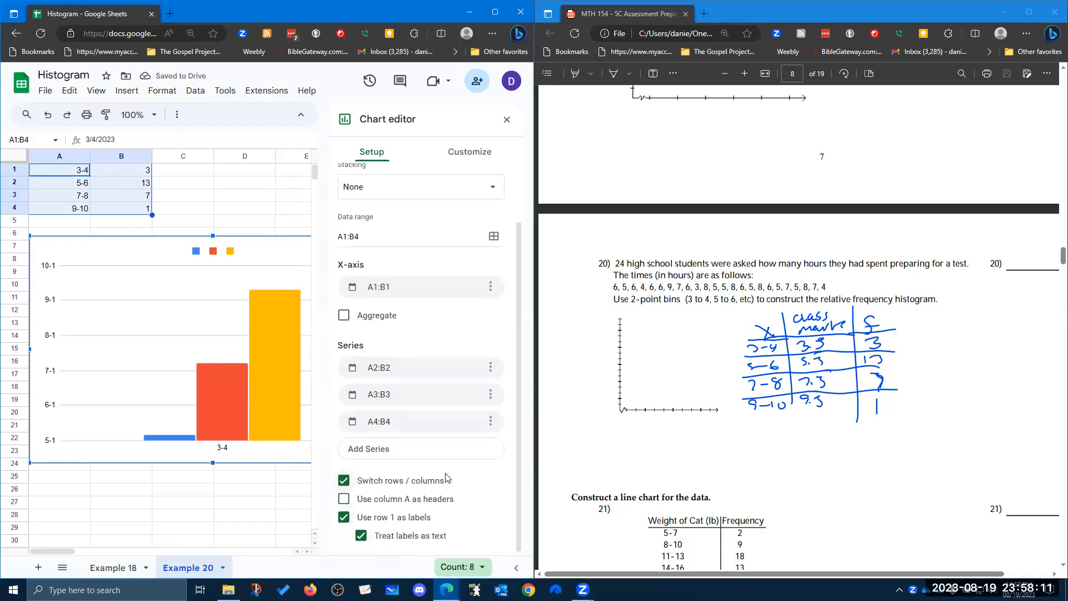
left_click(347, 501)
left_click(348, 517)
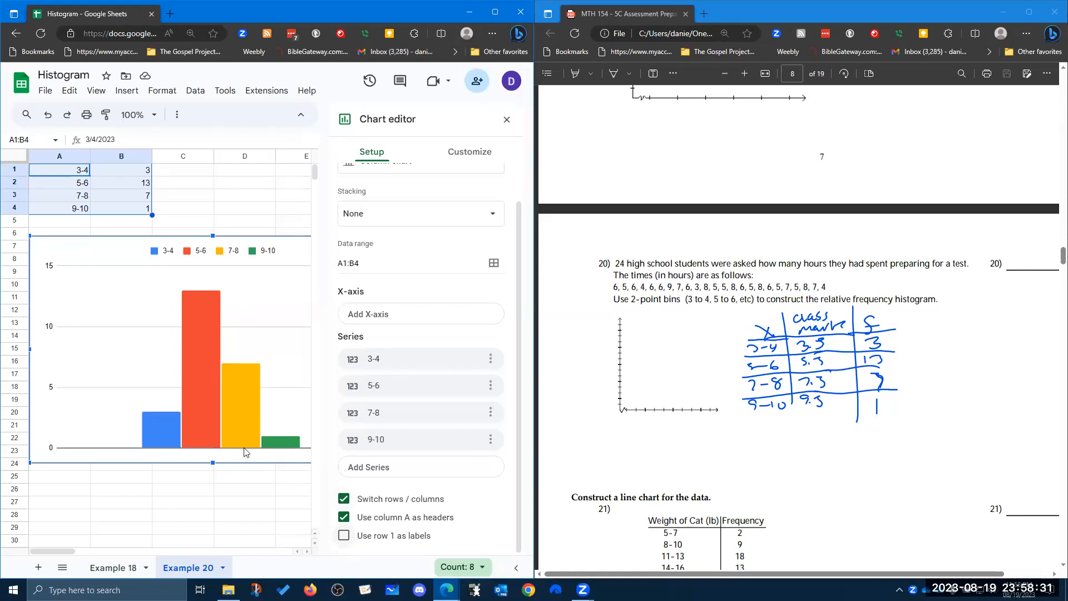
Set the horizontal axis title to Hours Spet Preparing for a Test.
scroll(253, 445, "down", 3)
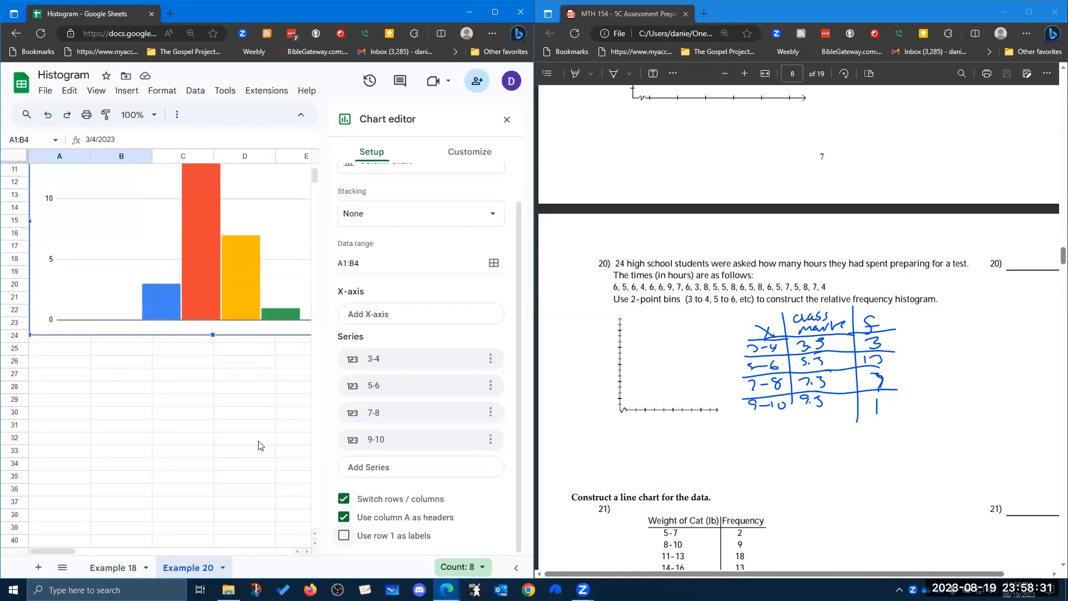
left_click(469, 163)
left_click(399, 218)
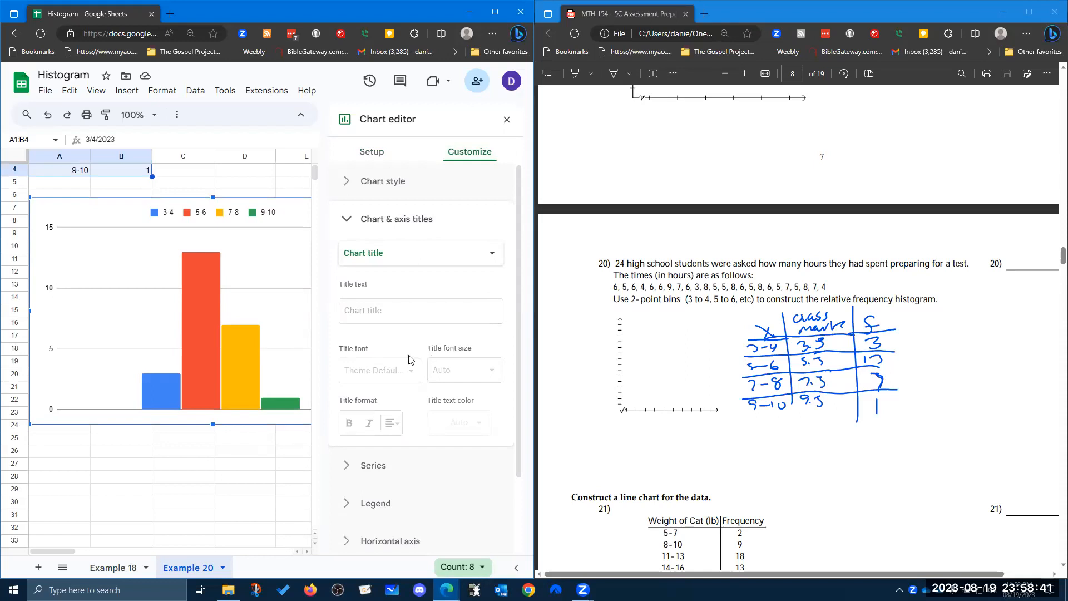
left_click(417, 252)
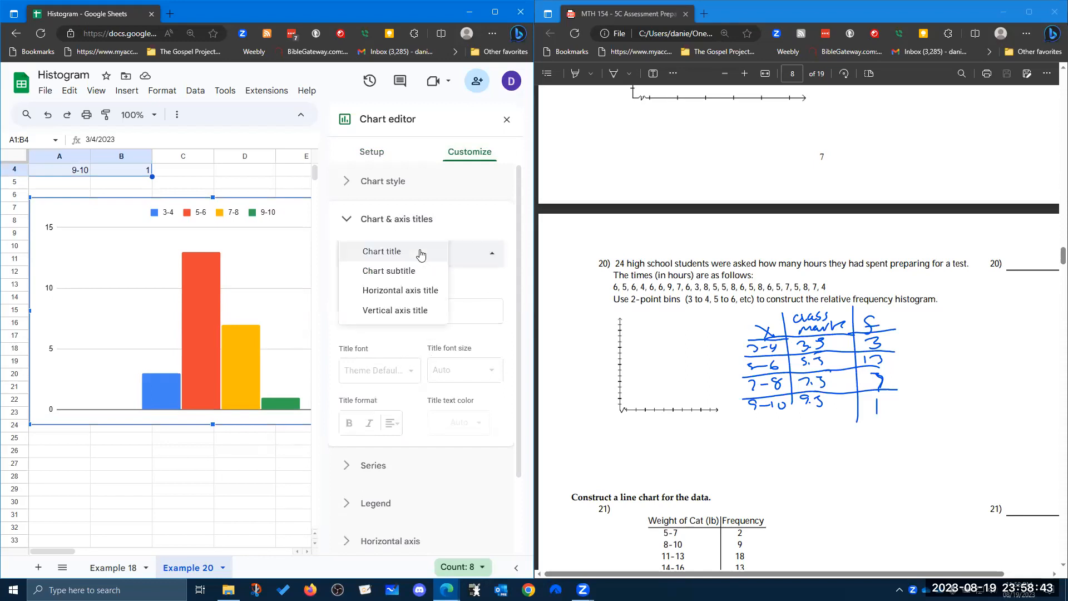
left_click(404, 290)
left_click(400, 305)
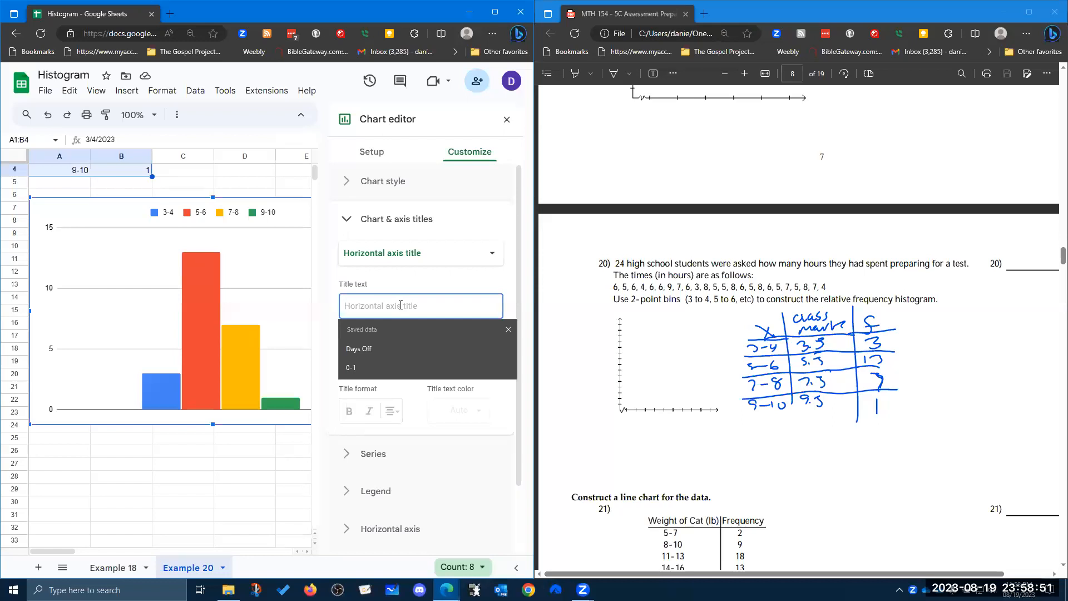
type("Hours")
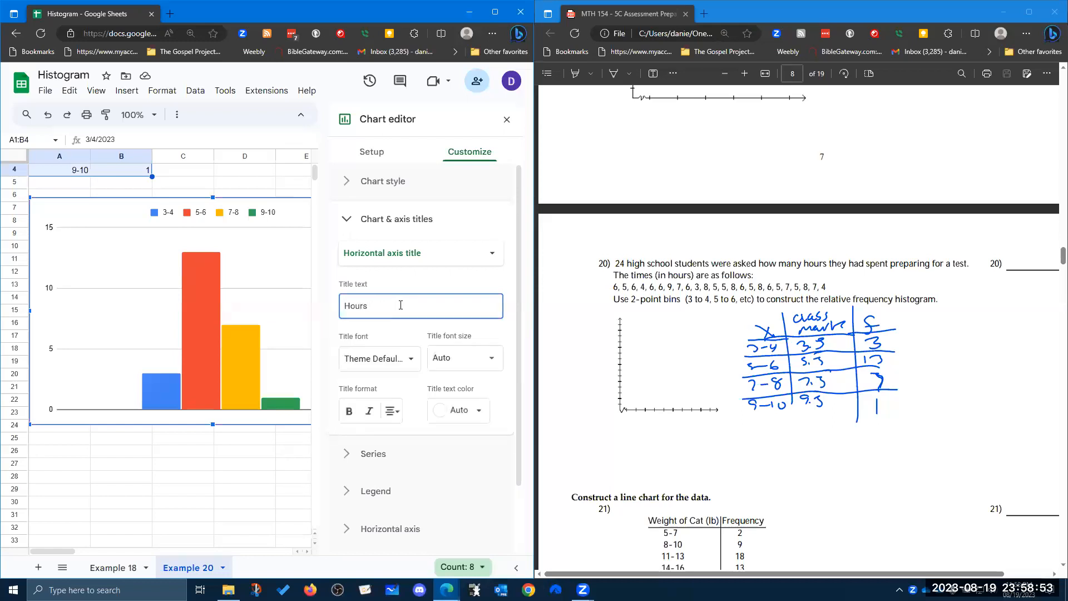
type(" pen")
key("BackSpace")
type("Spen")
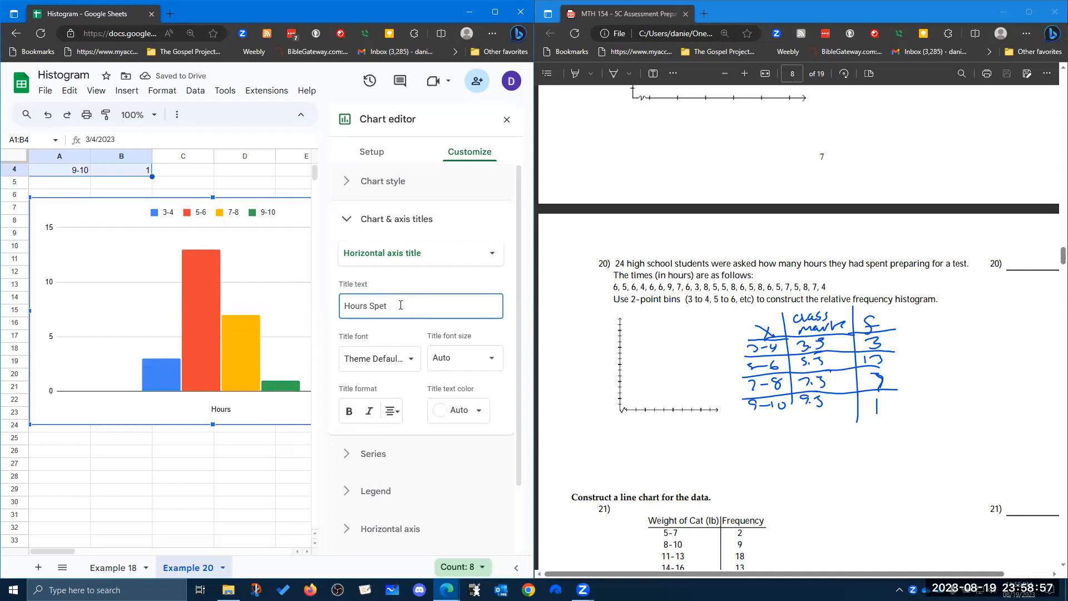
type(" Preparing for a Test")
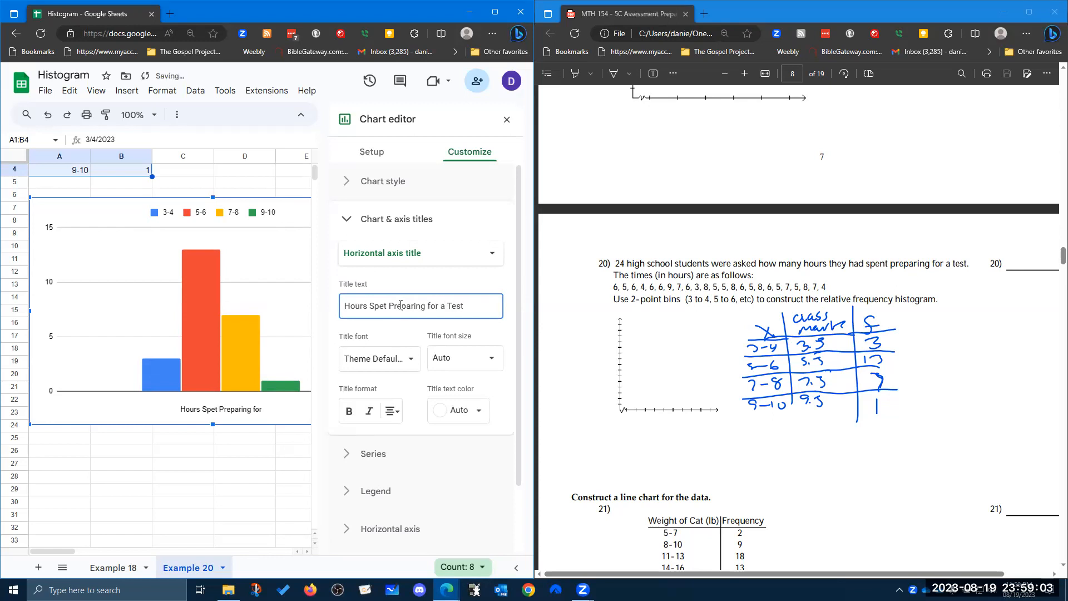
Set the vertical axis title to Number of Students (Frequency).
left_click(448, 262)
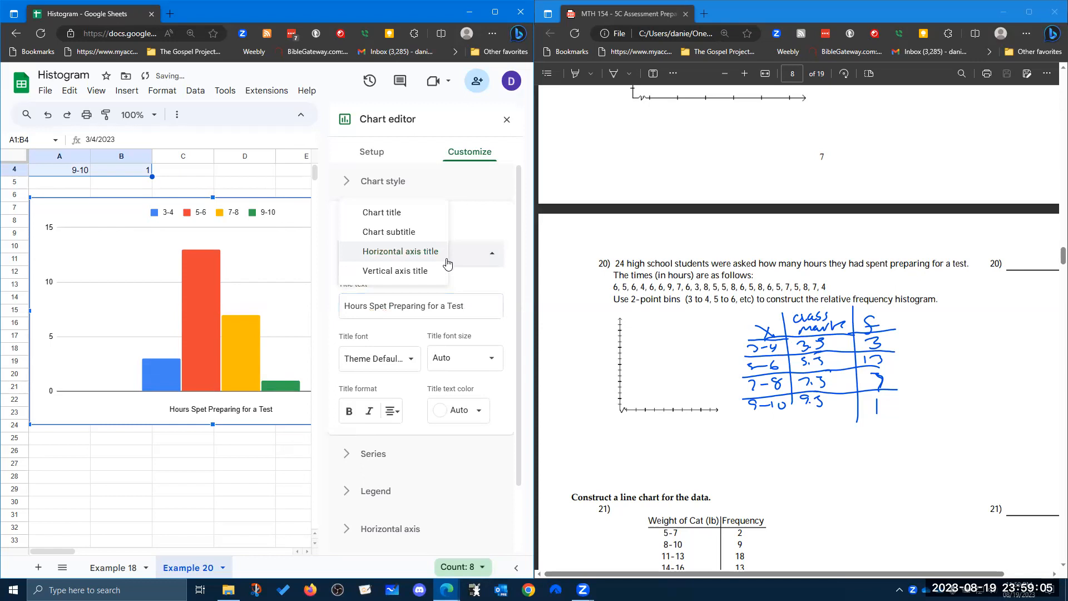
left_click(421, 271)
left_click(414, 304)
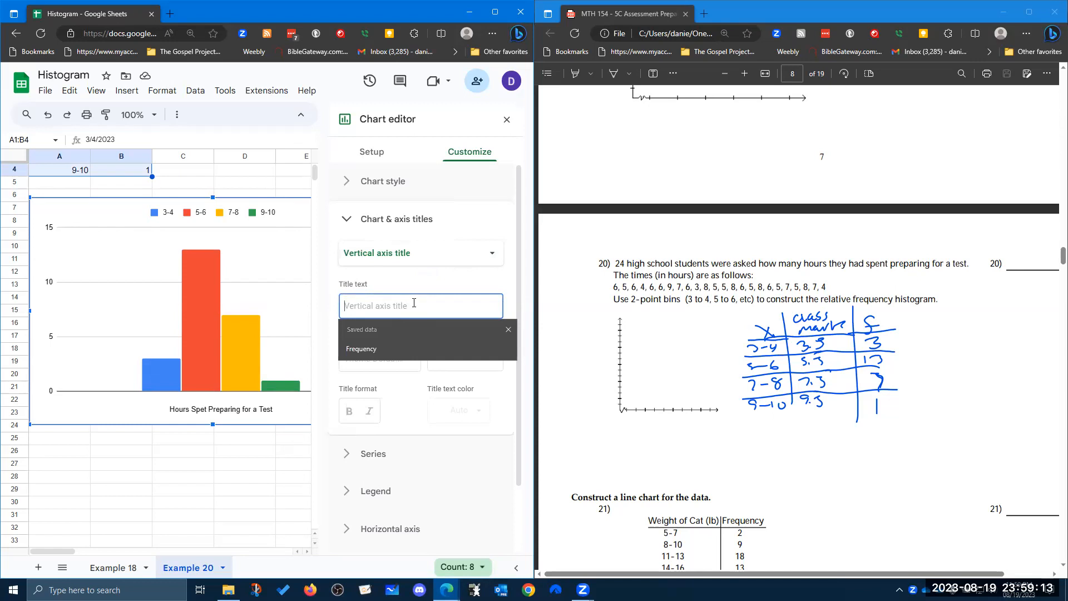
type("Number of Stud")
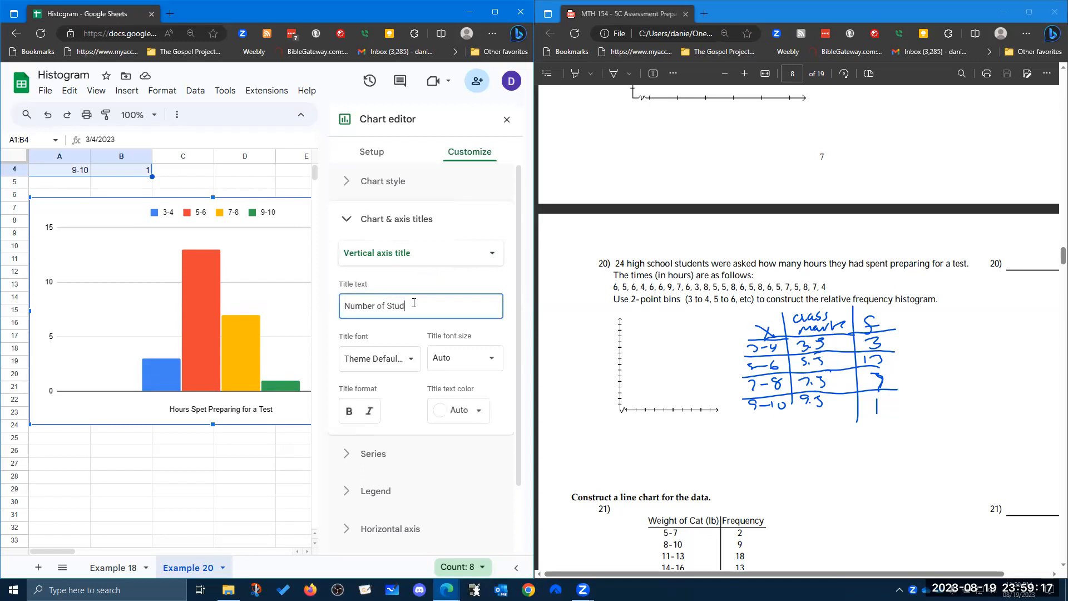
type("ents (Frequency)")
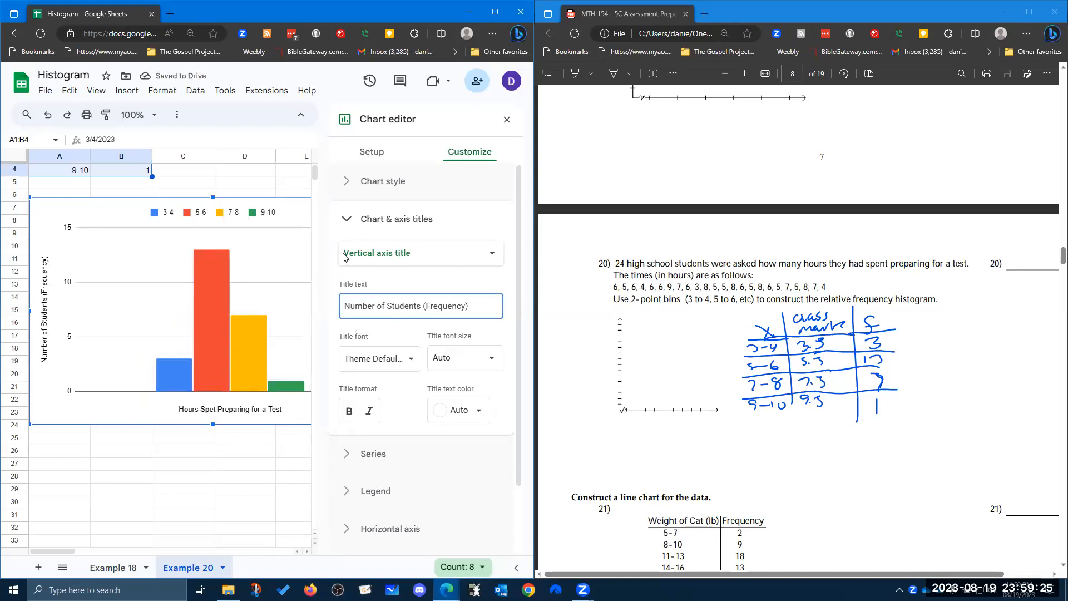
Set the chart title to Example 20 (Histogram) and close the chart editor.
left_click(393, 255)
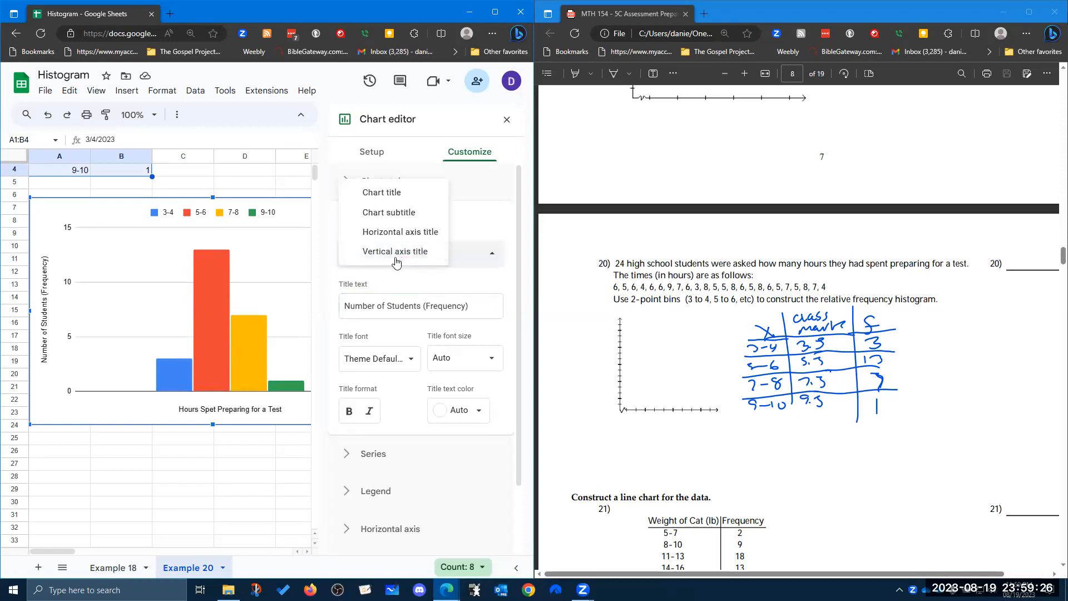
left_click(398, 195)
left_click(389, 308)
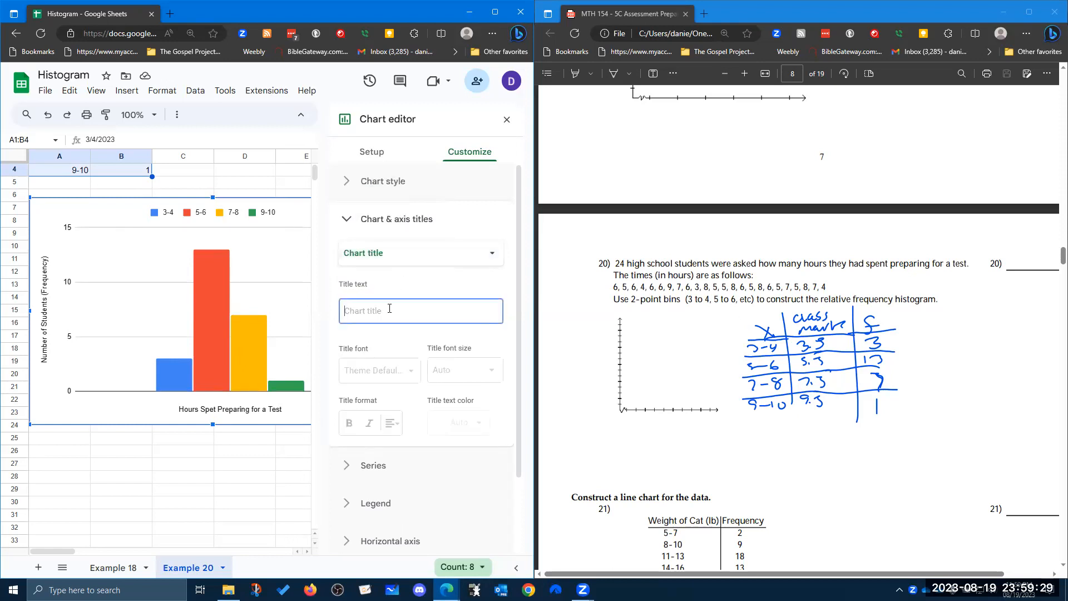
type("Example")
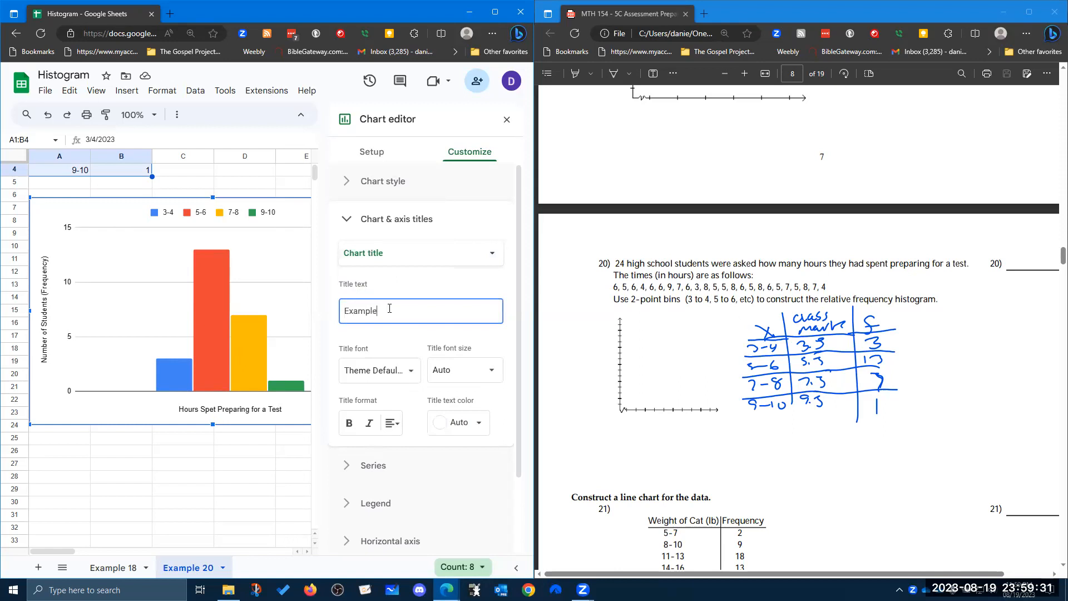
type(" 20 (Histogram)")
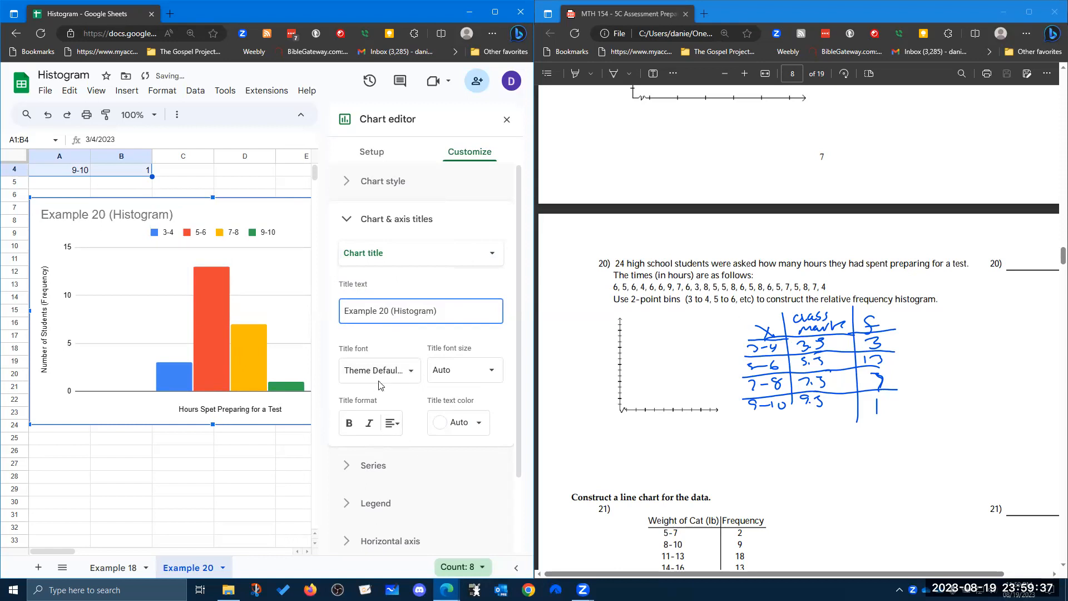
left_click(506, 119)
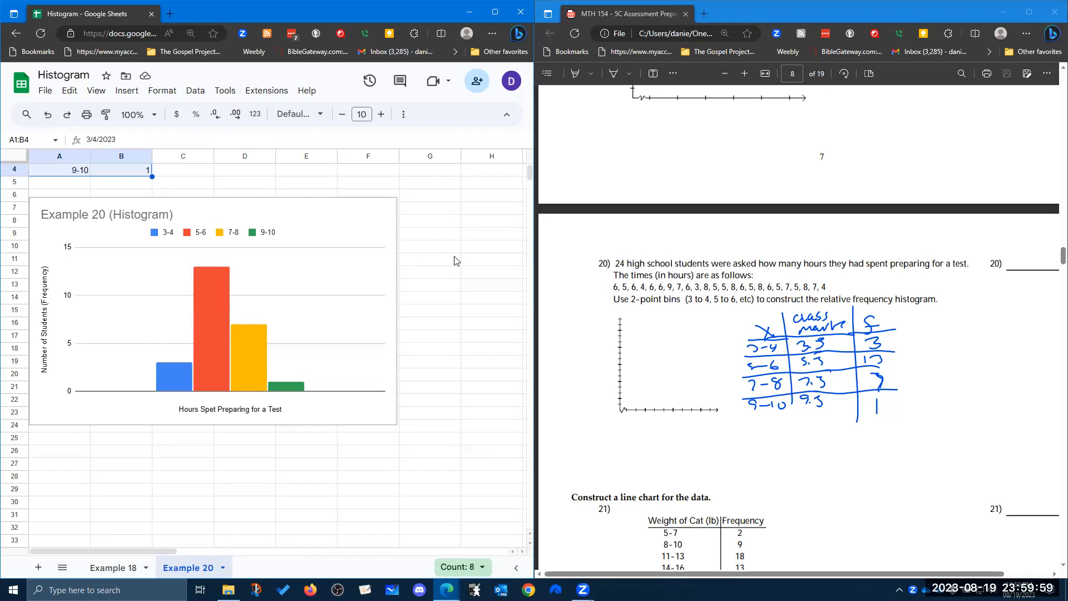
left_click(972, 100)
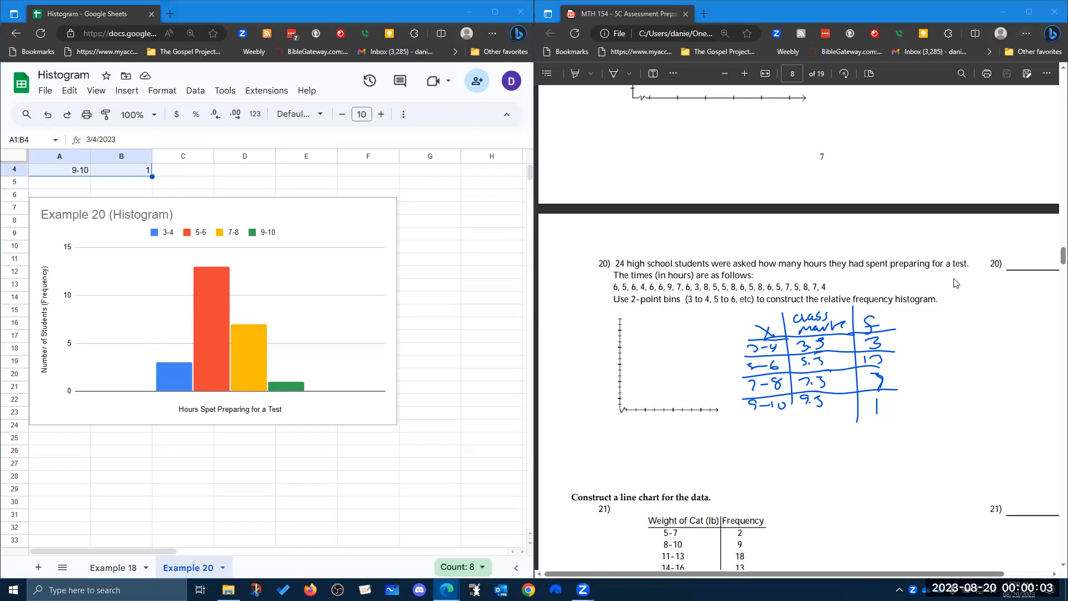